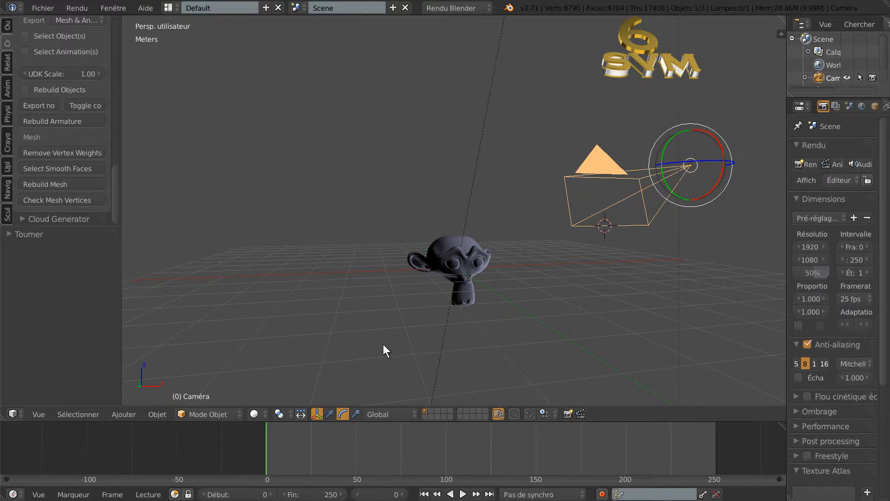
Examine the monkey head and the camera in the 3D view from several angles and distances
middle_click_drag(391, 339, 357, 338)
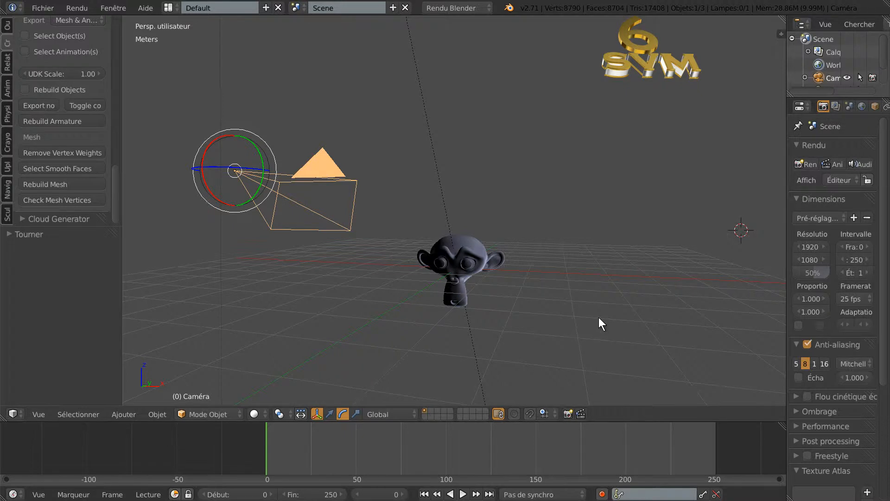
scroll(592, 316, "up", 2)
scroll(561, 310, "up", 2)
middle_click_drag(561, 308, 552, 288)
scroll(554, 305, "down", 3)
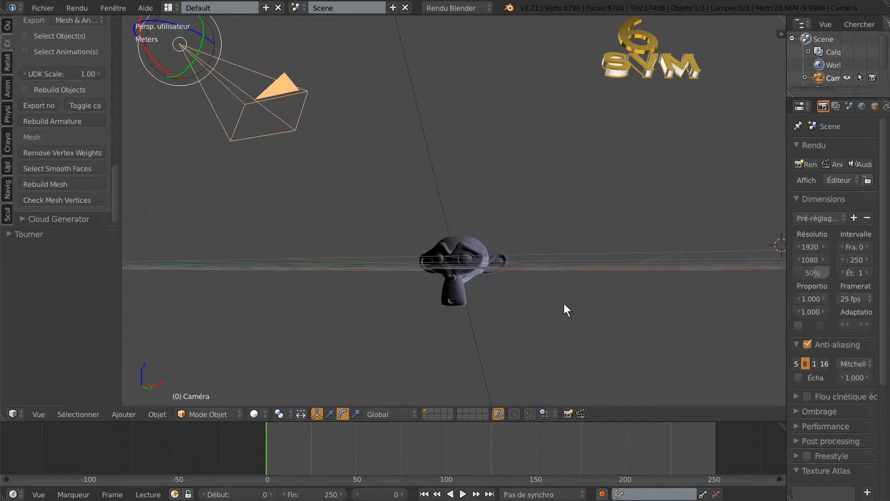
middle_click_drag(593, 276, 563, 290)
scroll(570, 313, "up", 4)
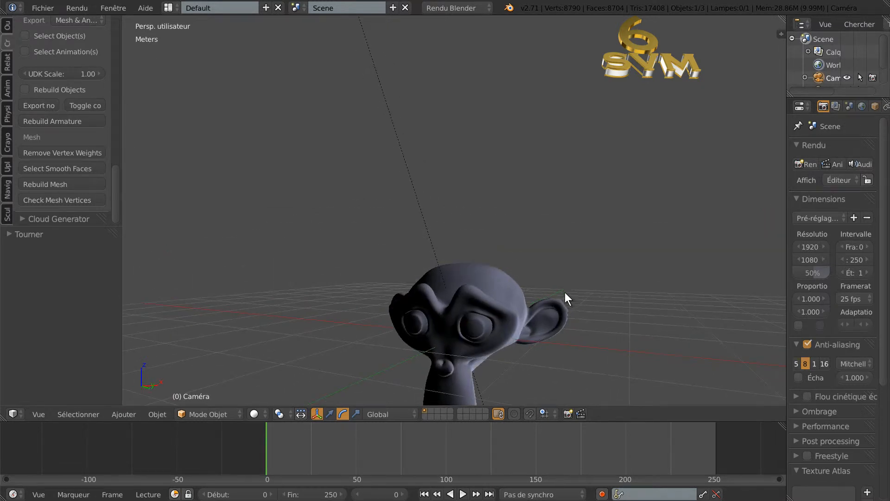
middle_click_drag(600, 330, 588, 257)
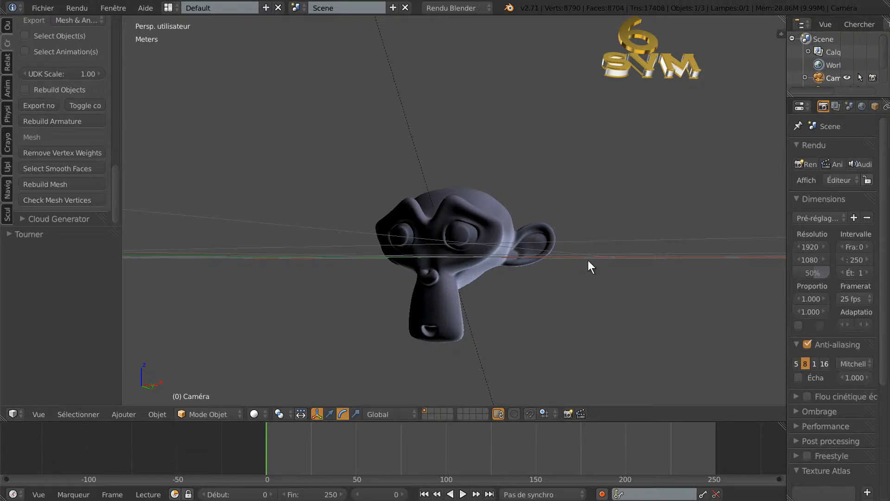
middle_click_drag(606, 268, 606, 308)
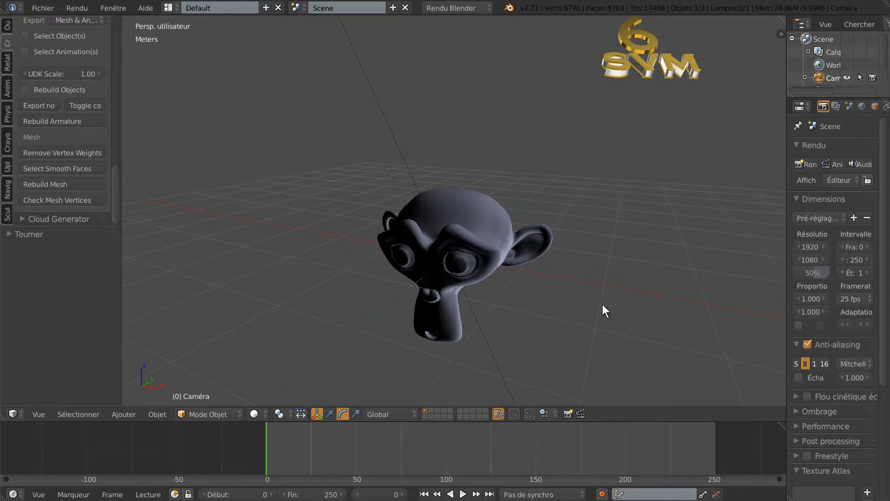
scroll(593, 309, "down", 2)
middle_click_drag(452, 323, 471, 324)
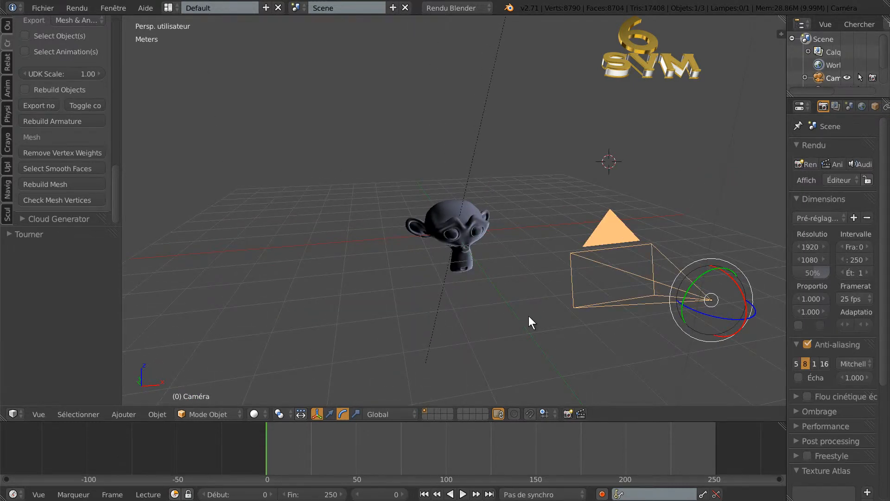
scroll(528, 317, "up", 2)
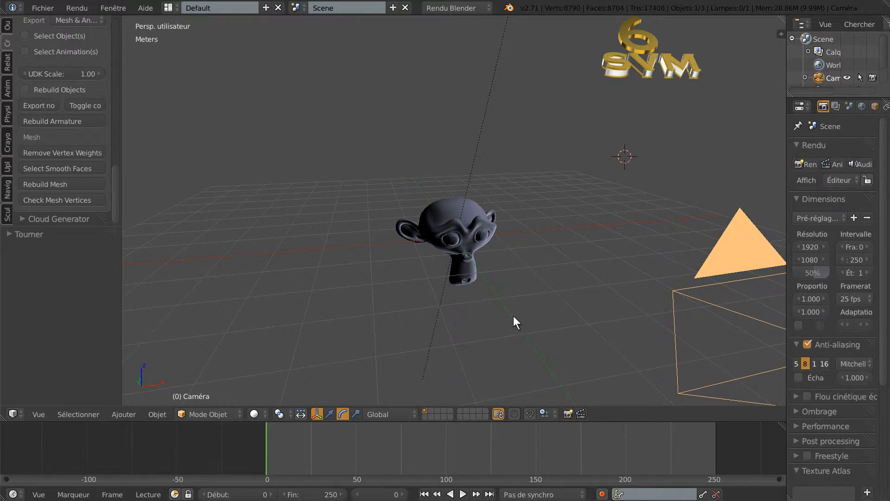
middle_click_drag(510, 315, 468, 302)
scroll(459, 315, "up", 2)
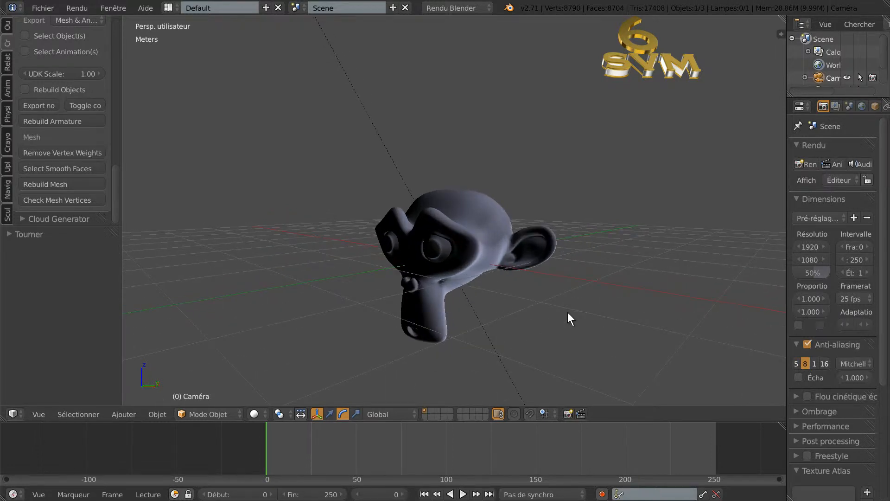
scroll(567, 313, "down", 2)
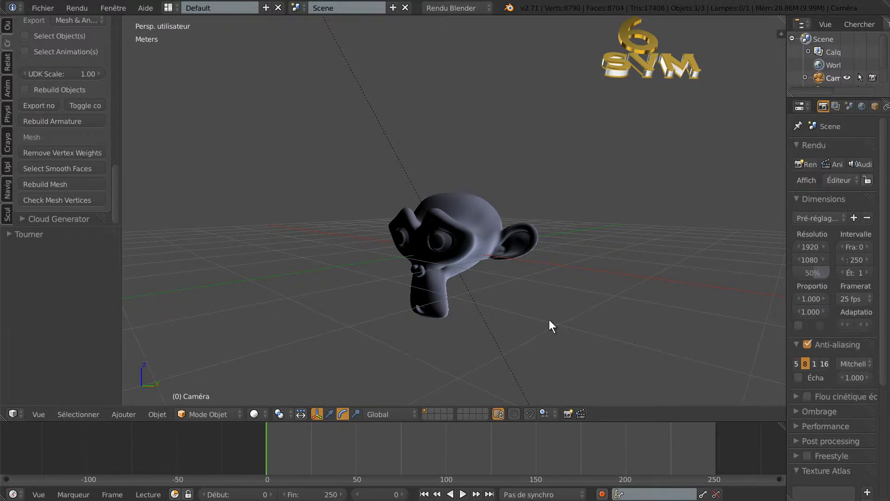
scroll(549, 319, "down", 2)
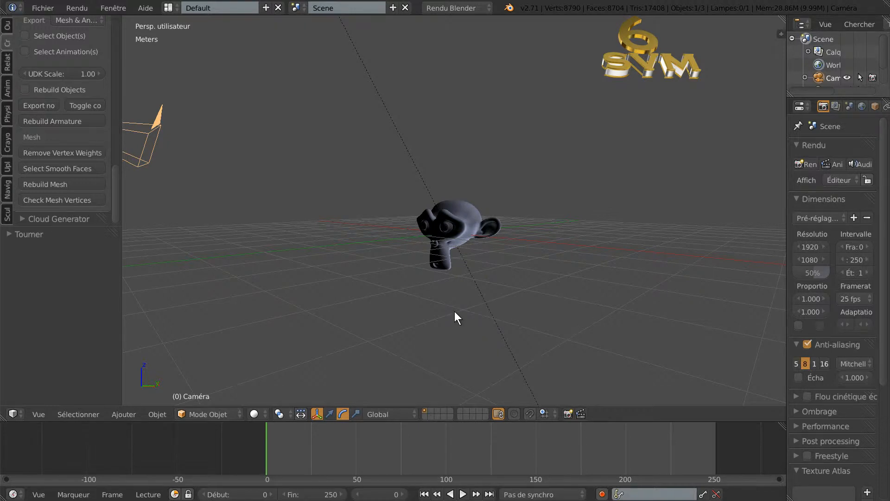
scroll(454, 321, "down", 3)
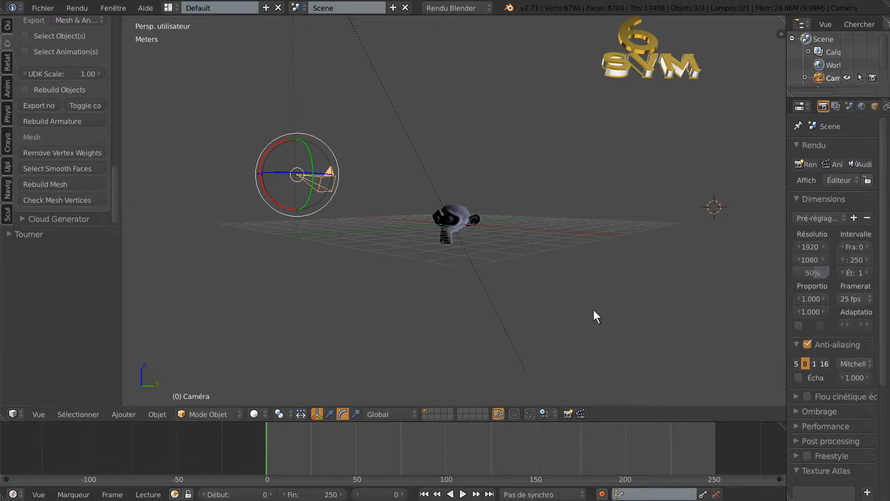
middle_click_drag(600, 308, 617, 321)
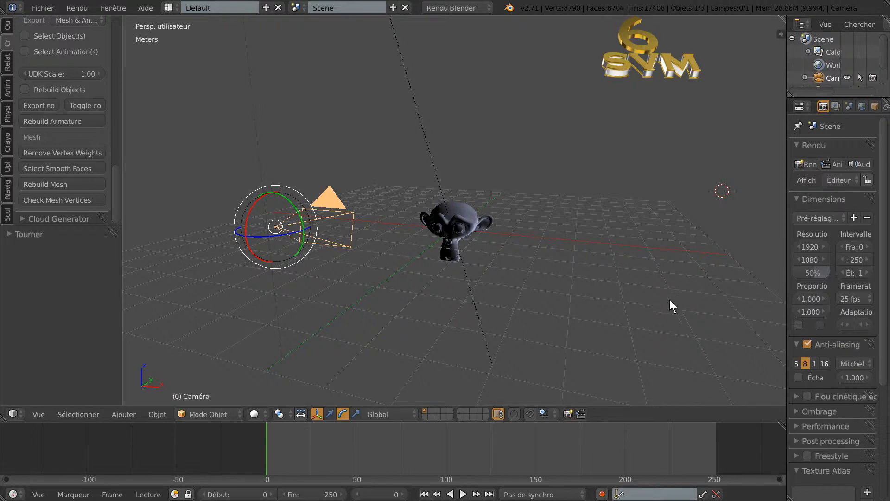
middle_click_drag(675, 299, 655, 309)
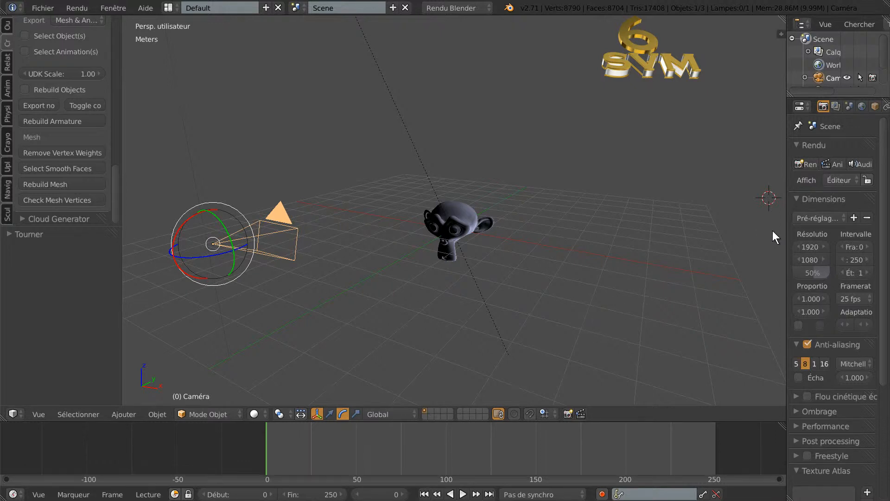
Widen the properties editor slightly and view the monkey head and camera from the opposite side in fixed rotation increments
left_click_drag(785, 226, 766, 233)
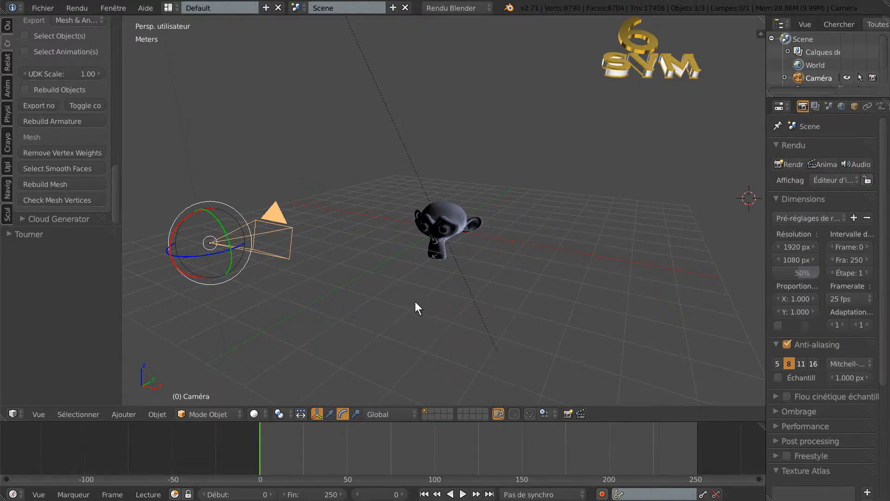
key("KP_4")
key("KP_4")
key("KP_4")
key("KP_8")
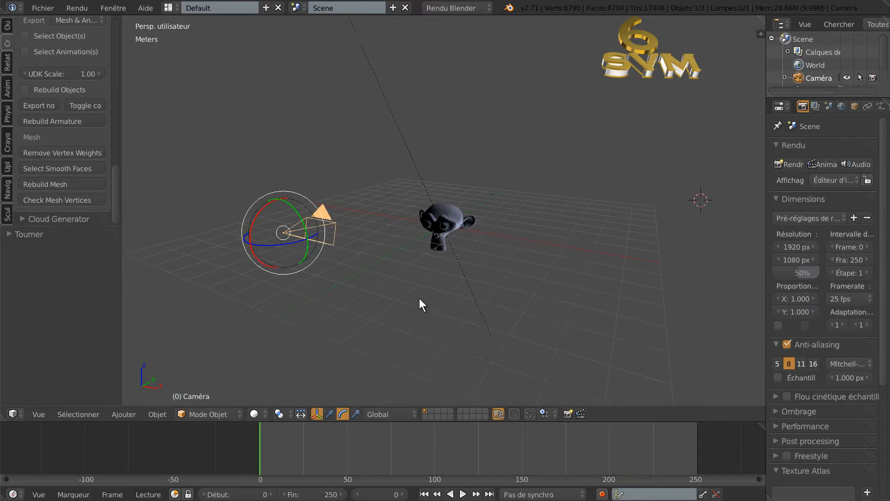
key("KP_4")
key("KP_4")
key("KP_4")
key("KP_4")
key("KP_2")
key("KP_2")
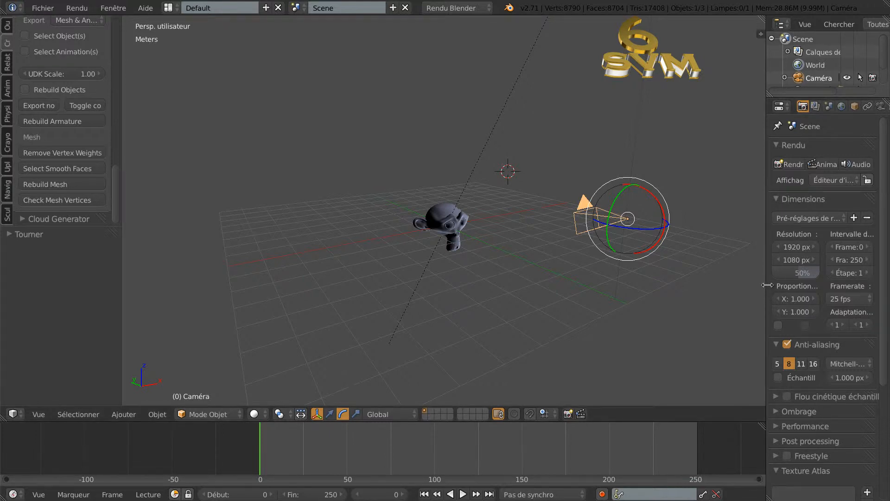
left_click_drag(766, 285, 775, 285)
Inspect the whole scene around the grid, including the lamp, the camera and the monkey head
scroll(652, 306, "up", 2)
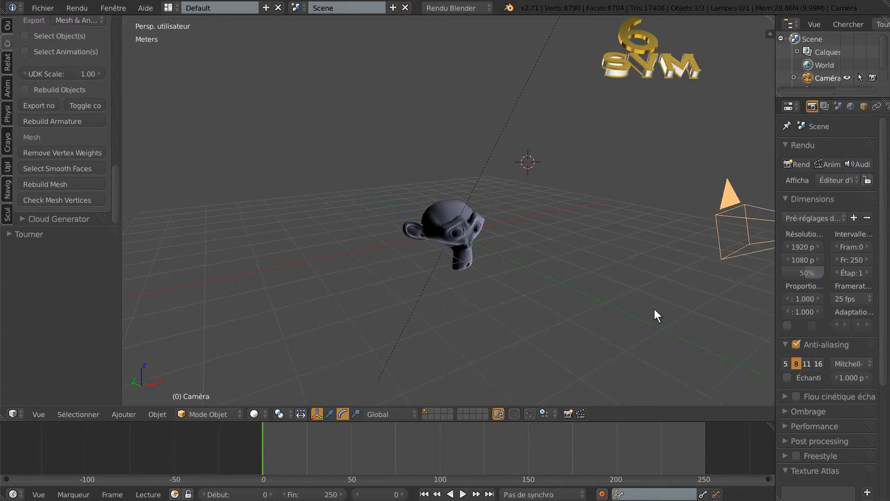
middle_click_drag(640, 312, 581, 308)
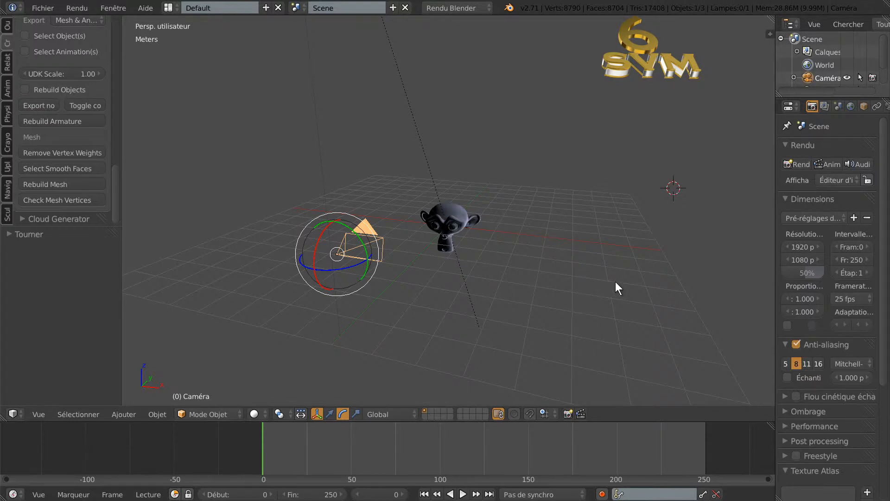
scroll(618, 276, "down", 2)
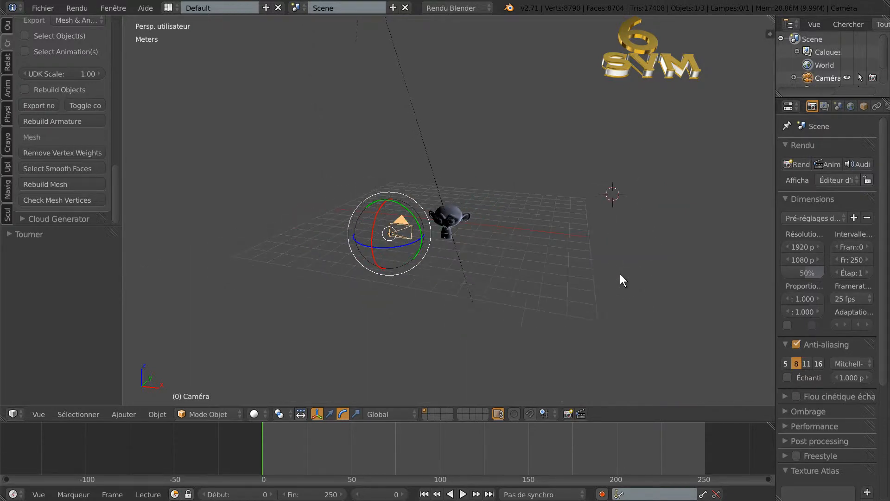
middle_click_drag(623, 266, 538, 276)
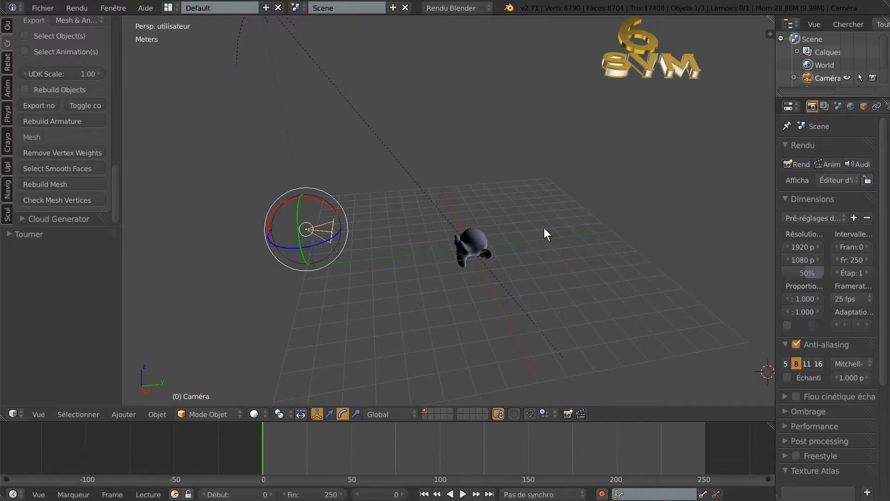
mouse_move(567, 227)
middle_mouse_down()
mouse_move(546, 211)
mouse_move(576, 216)
middle_mouse_up()
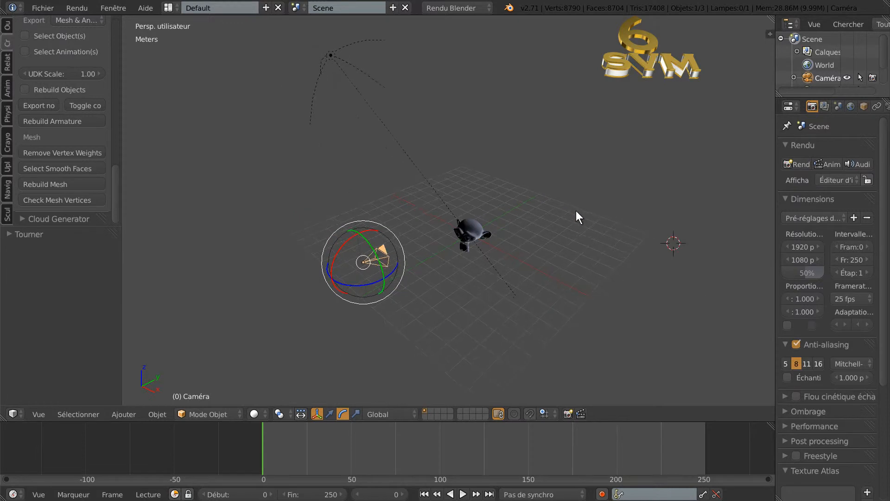
middle_click_drag(489, 298, 638, 292)
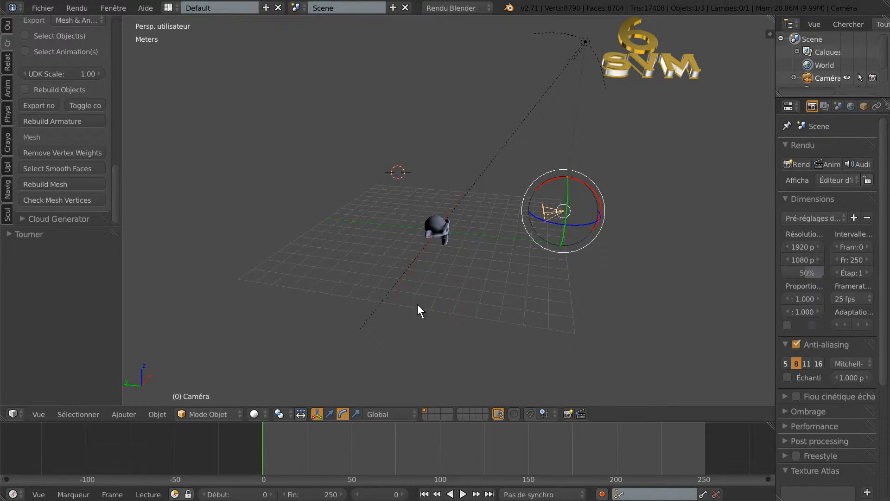
middle_click_drag(444, 294, 403, 290)
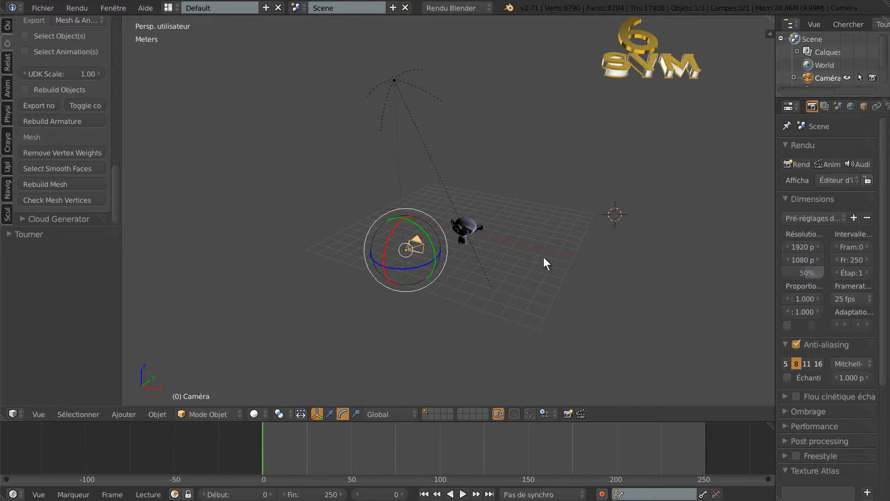
middle_click_drag(408, 326, 520, 319)
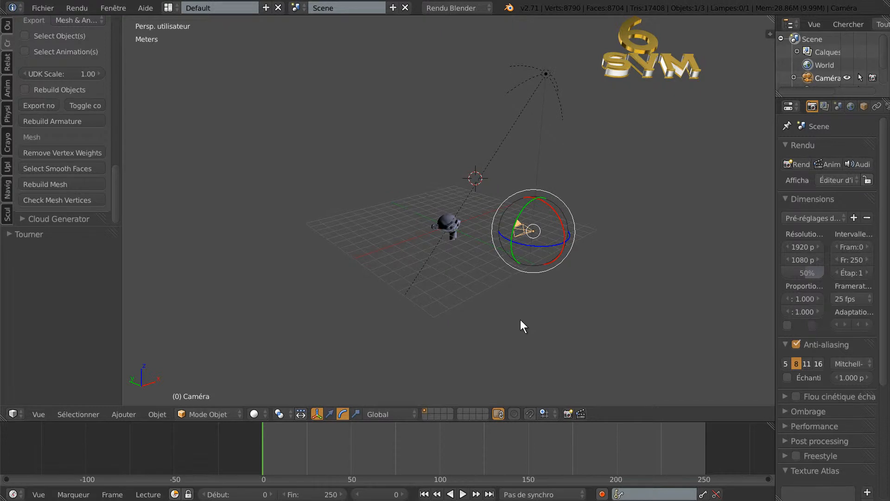
scroll(515, 318, "up", 3)
scroll(516, 315, "down", 2)
mouse_move(519, 312)
middle_mouse_down()
mouse_move(485, 315)
mouse_move(525, 318)
middle_mouse_up()
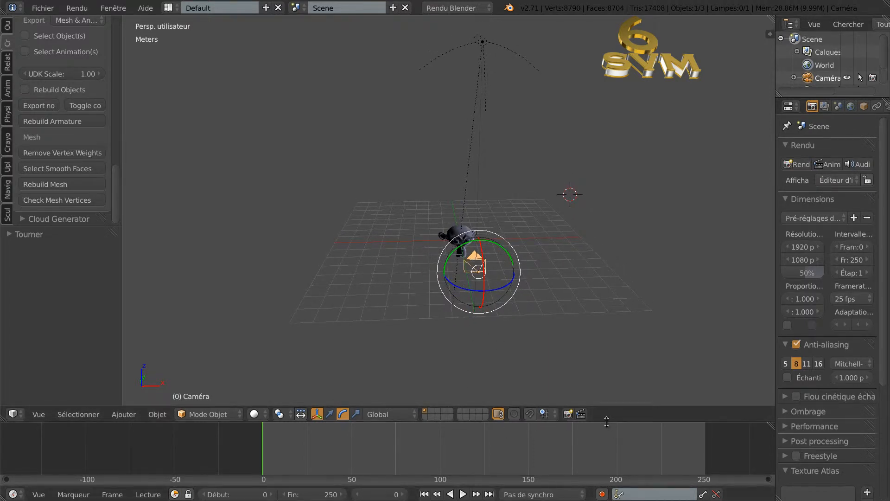
Enlarge the timeline editor at the expense of the 3D view's height
left_click_drag(606, 422, 610, 365)
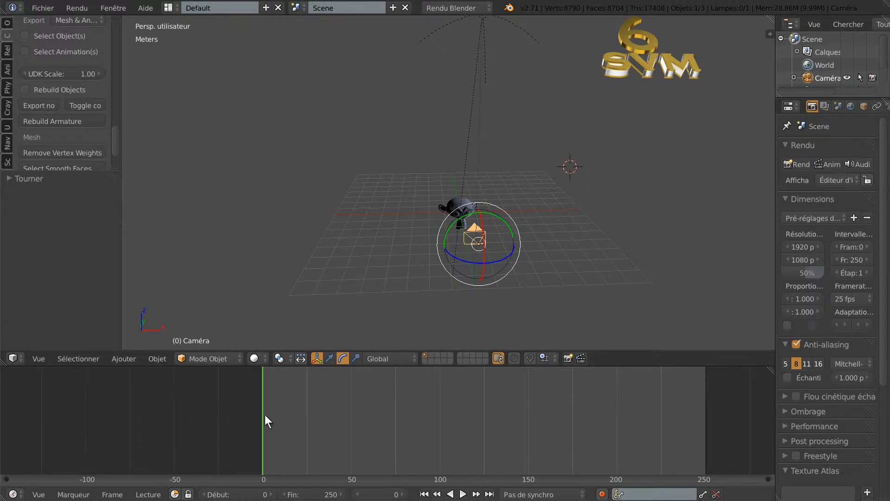
mouse_move(263, 414)
left_mouse_down()
mouse_move(324, 416)
mouse_move(263, 419)
left_mouse_up()
middle_click_drag(405, 248, 448, 263)
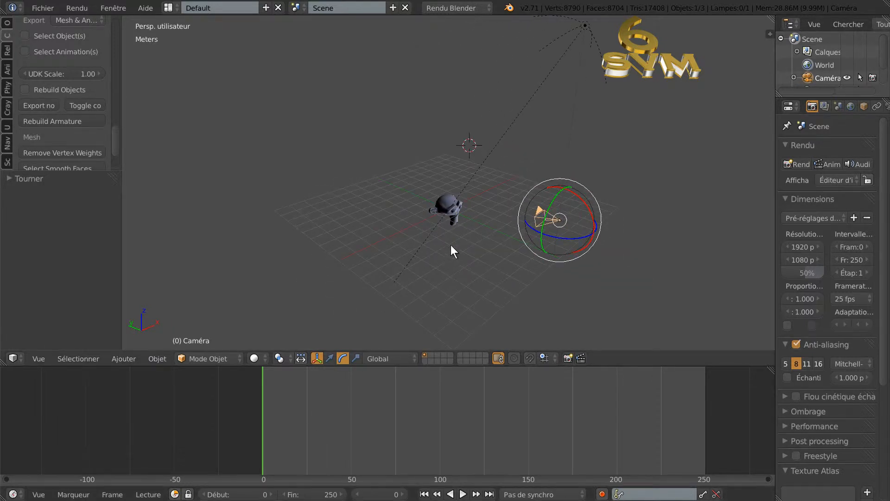
Scrub the timeline to frame 125 and return to frame 0
left_click_drag(262, 415, 484, 419)
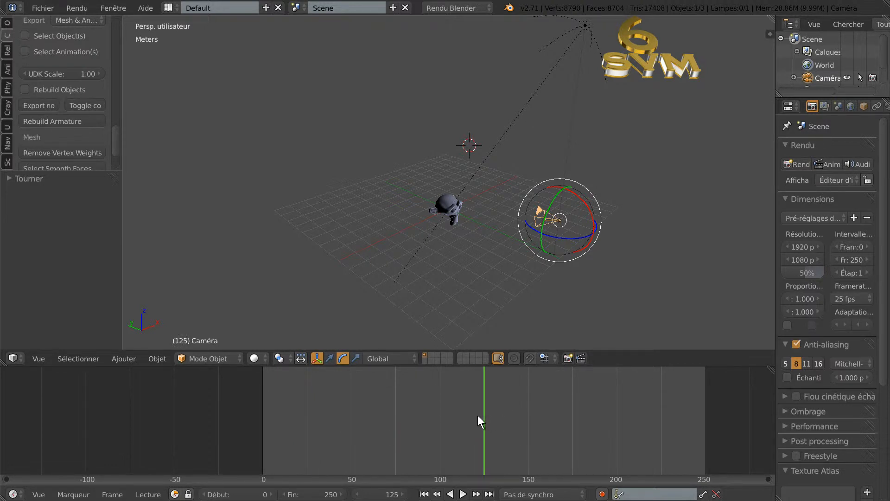
left_click_drag(480, 415, 263, 432)
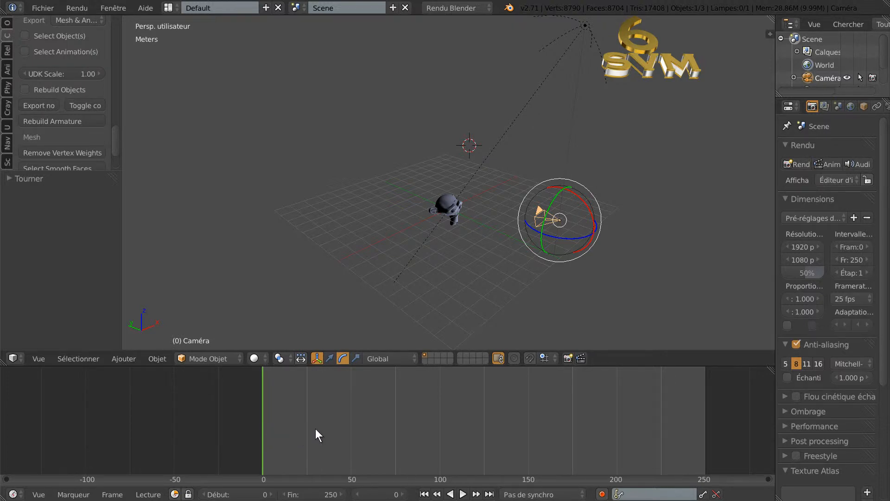
Move the timeline's current frame to frame 25
scroll(324, 427, "up", 3)
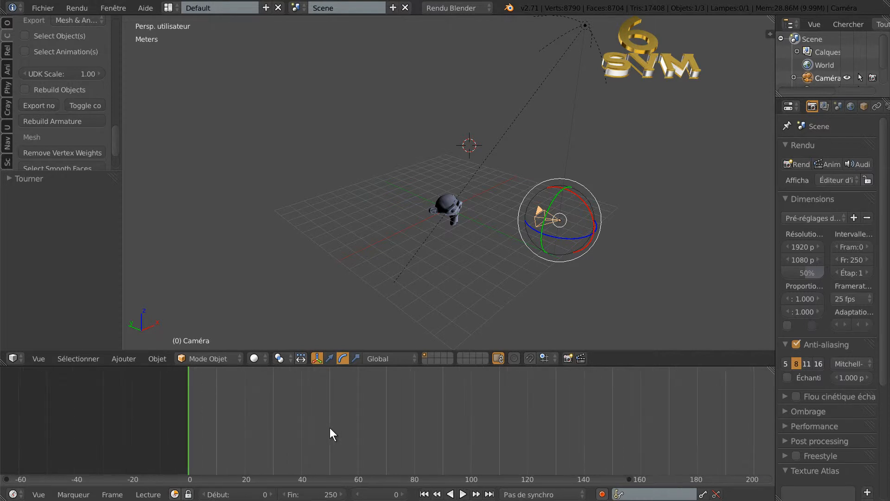
scroll(307, 426, "up", 5, "ctrl")
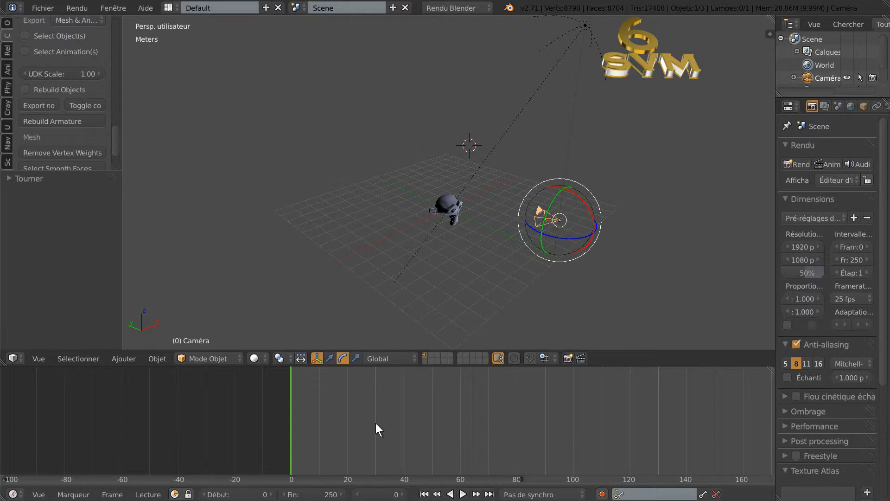
mouse_move(293, 427)
left_mouse_down()
mouse_move(320, 427)
mouse_move(288, 430)
left_mouse_up()
left_click_drag(293, 422, 361, 423)
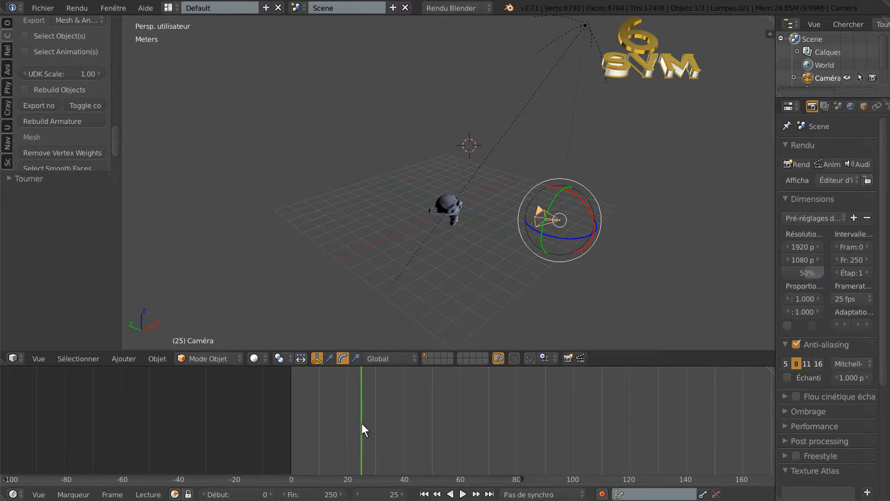
scroll(384, 419, "up", 3)
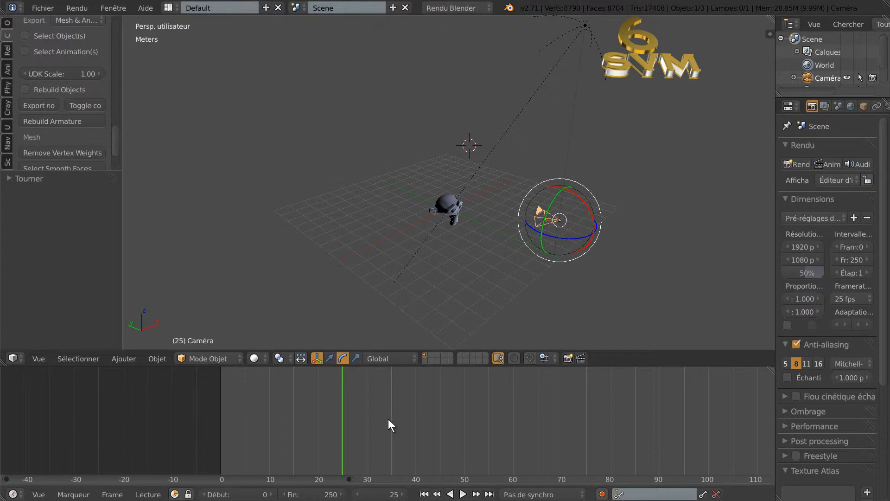
scroll(396, 419, "up", 1)
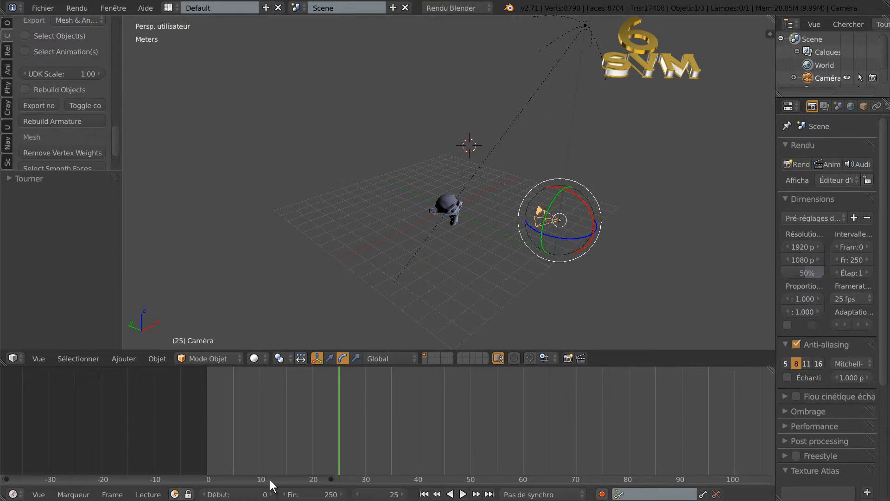
scroll(299, 460, "up", 2)
scroll(317, 436, "up", 1)
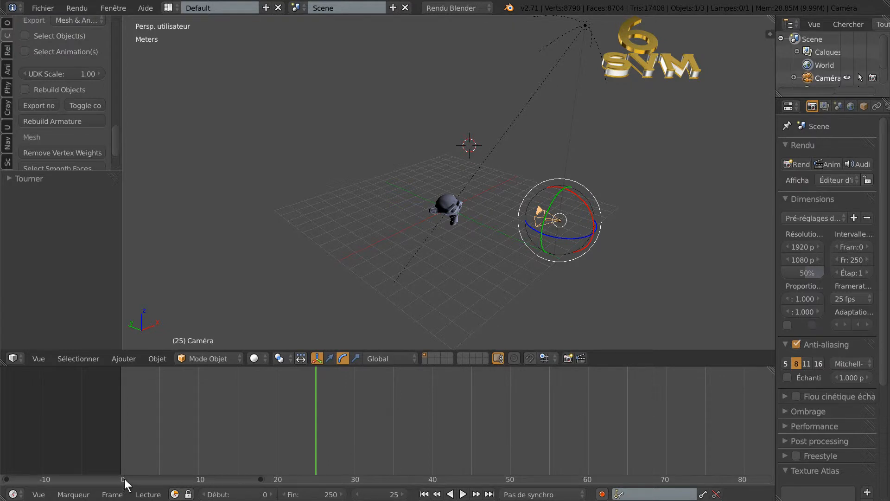
Move the timeline's current frame to frame 50
scroll(250, 440, "down", 8)
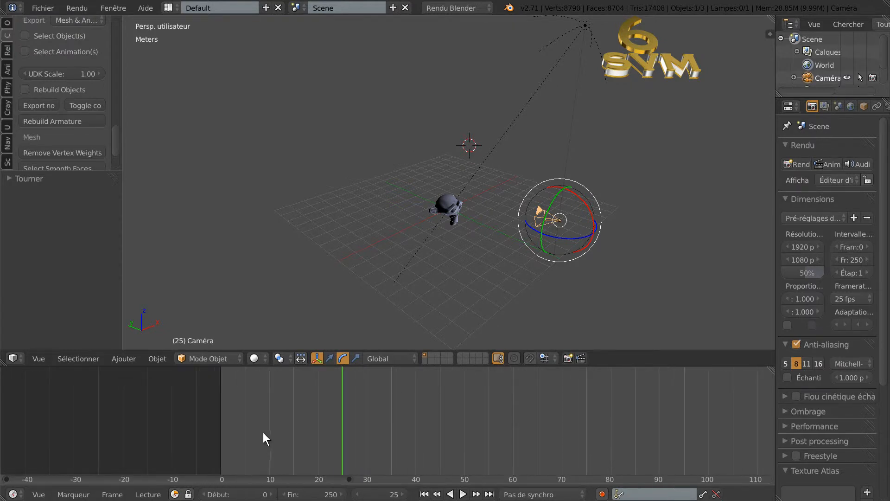
scroll(280, 431, "down", 2)
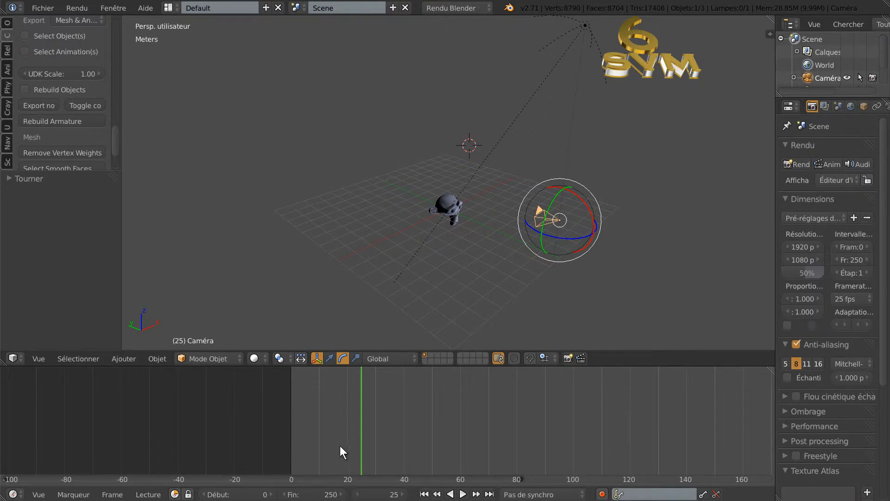
scroll(338, 441, "up", 6)
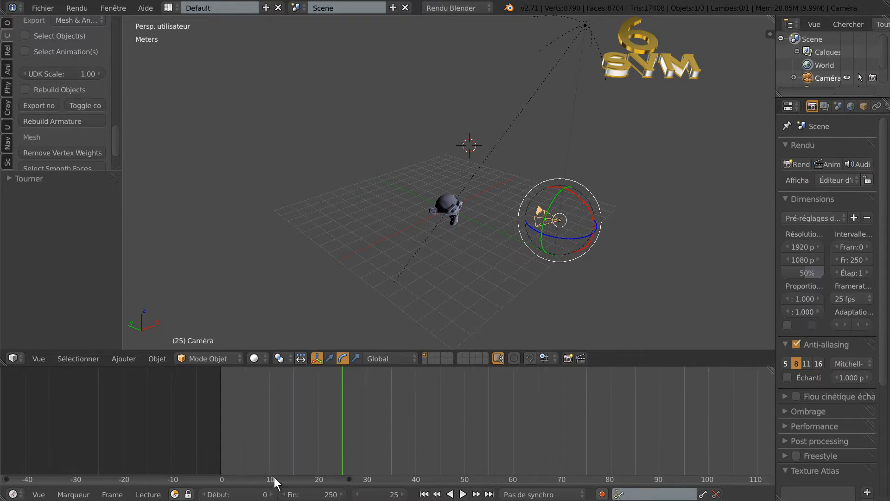
scroll(279, 467, "up", 4)
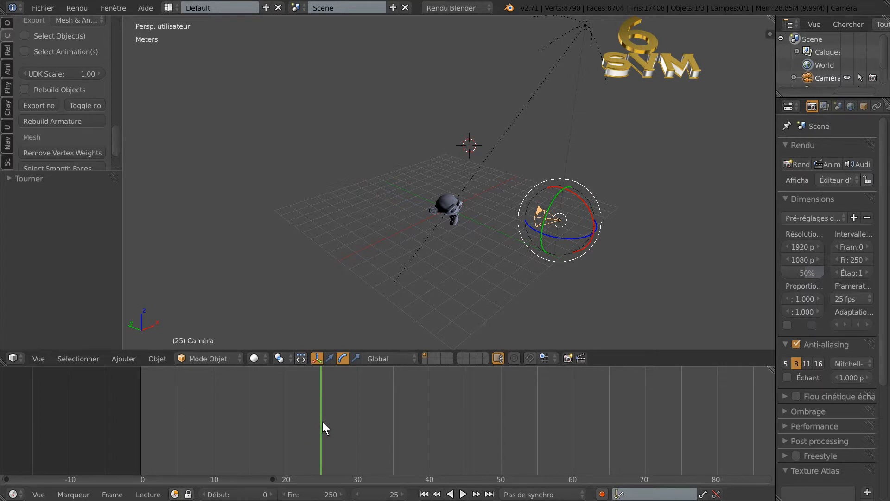
left_click_drag(321, 432, 502, 428)
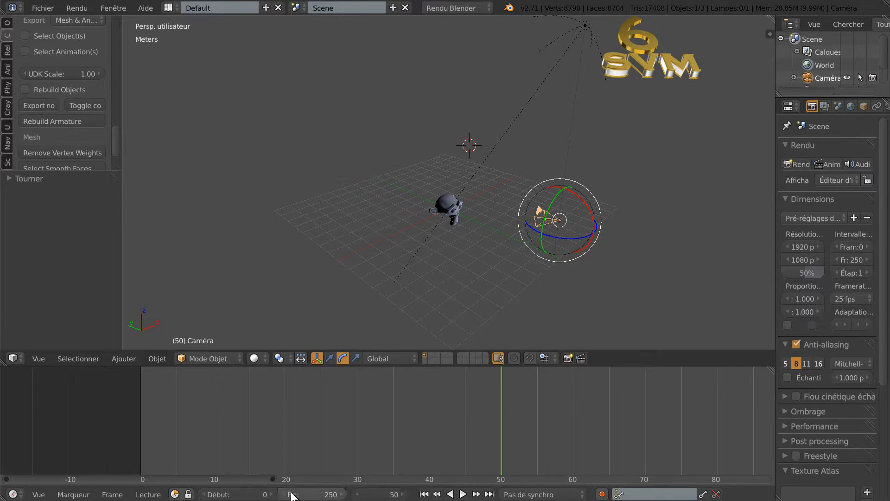
Set the timeline's current frame number to 100 and bring that frame into view
left_click(392, 495)
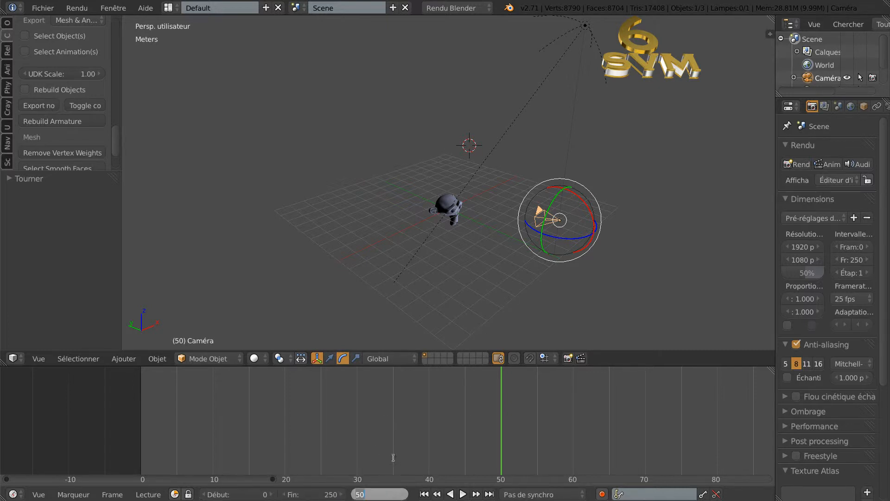
type("100")
key("Return")
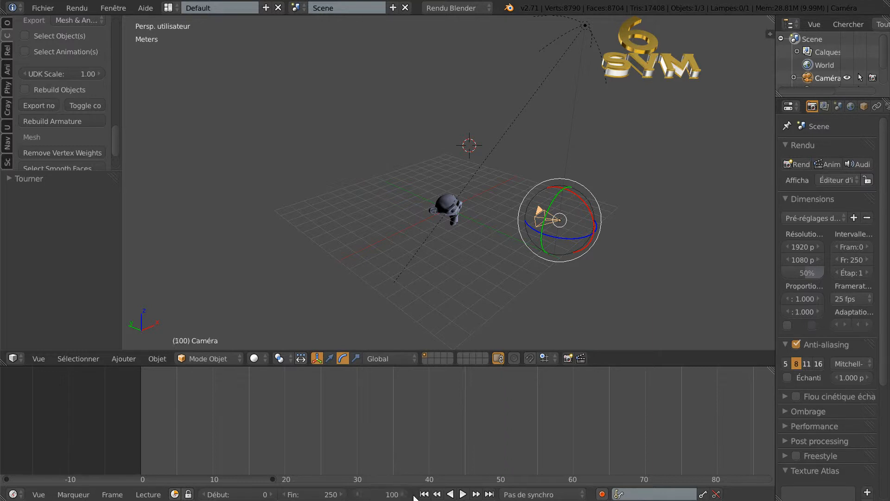
scroll(486, 444, "down", 5)
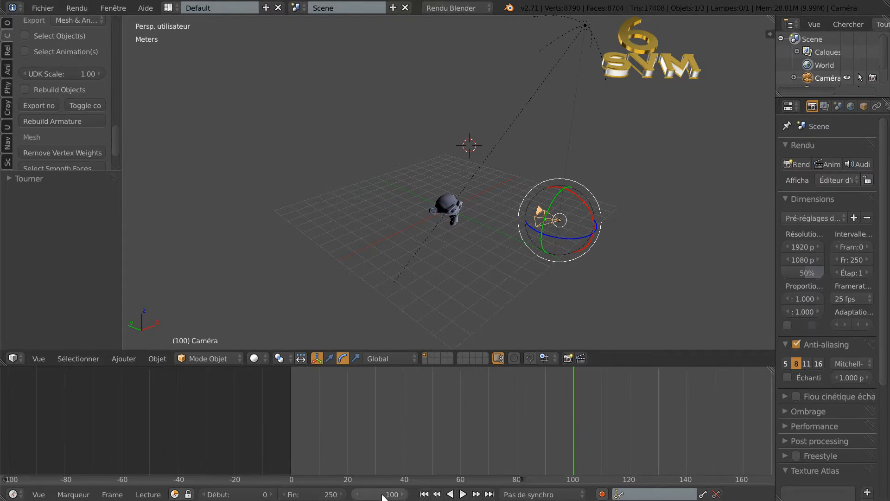
Preview the animation playback forwards, backwards and forwards again, stopping it after each run
left_click(464, 494)
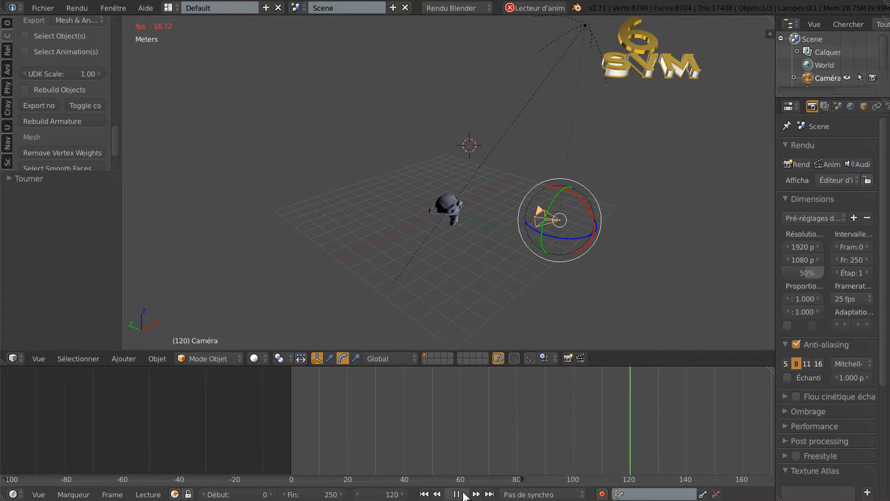
scroll(480, 442, "down", 2)
scroll(472, 437, "down", 2)
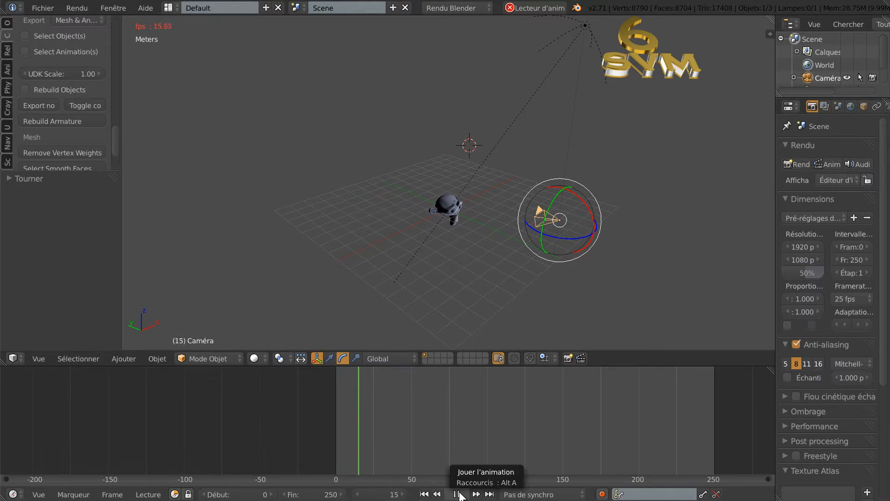
left_click(458, 494)
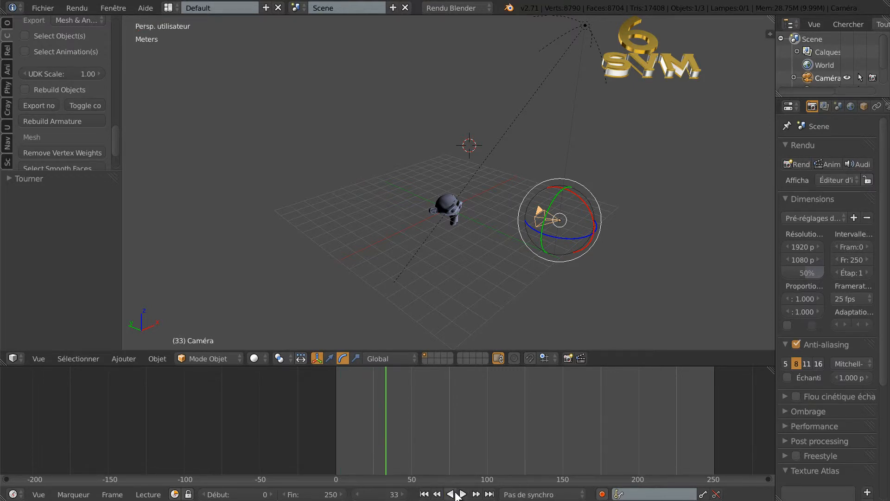
left_click(450, 494)
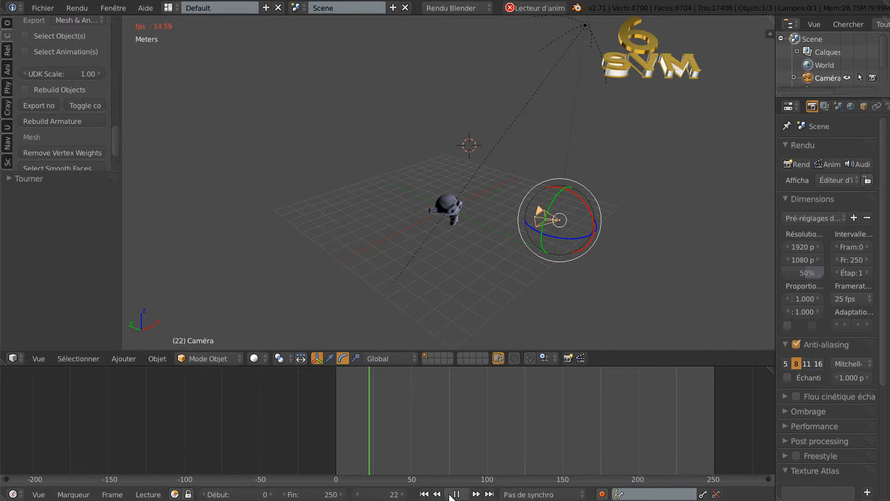
left_click(456, 494)
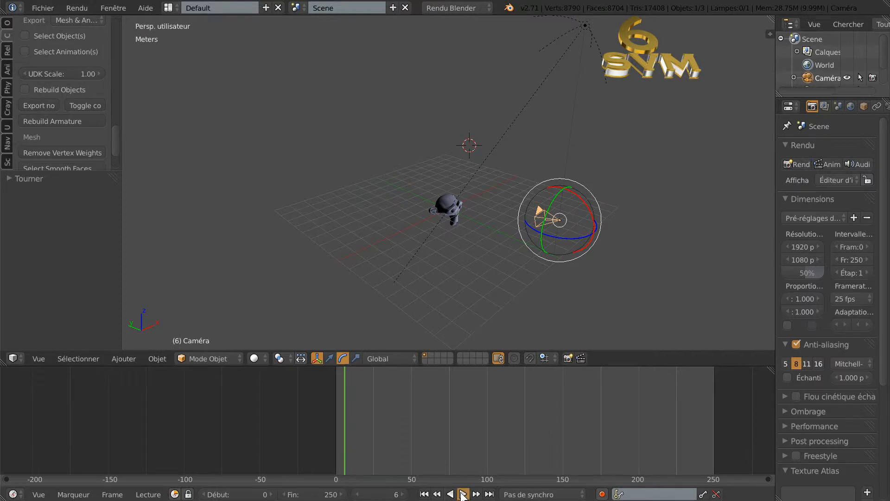
left_click(462, 494)
left_click(456, 494)
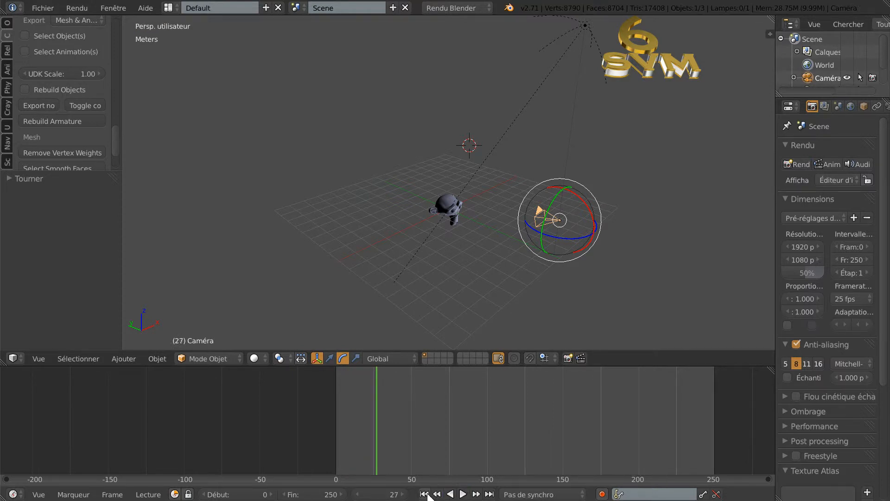
Jump the current frame to the start of the animation and on to its last frame, 250
left_click(424, 494)
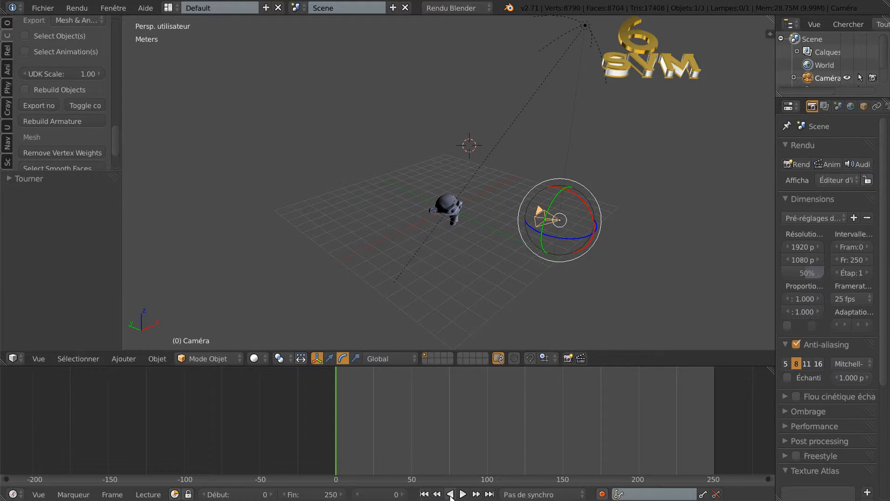
left_click(489, 494)
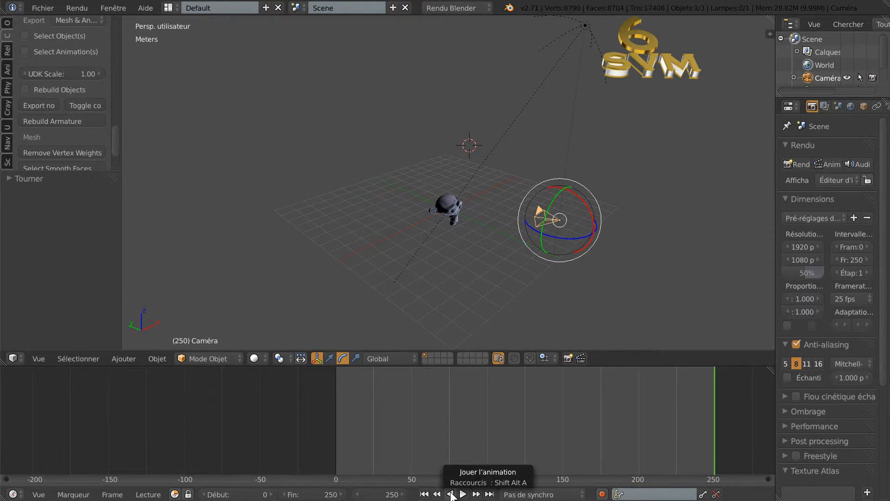
Switch automatic keyframe recording on and back off
left_click(601, 494)
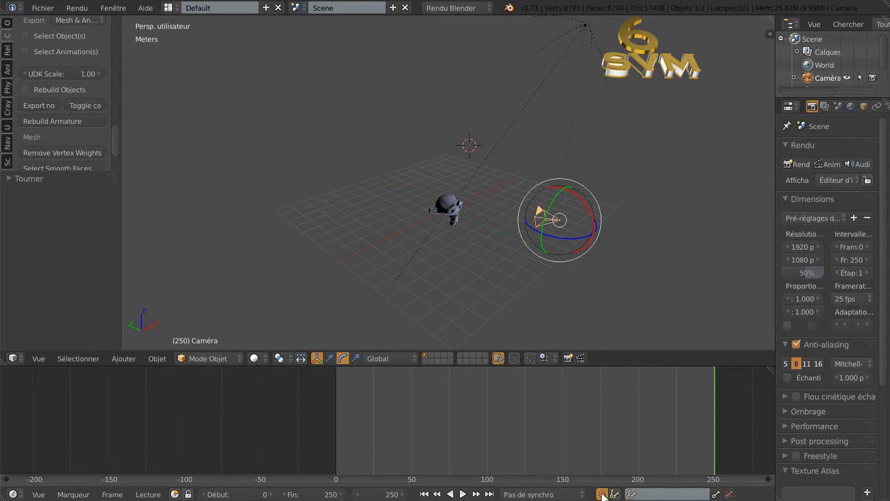
left_click(602, 494)
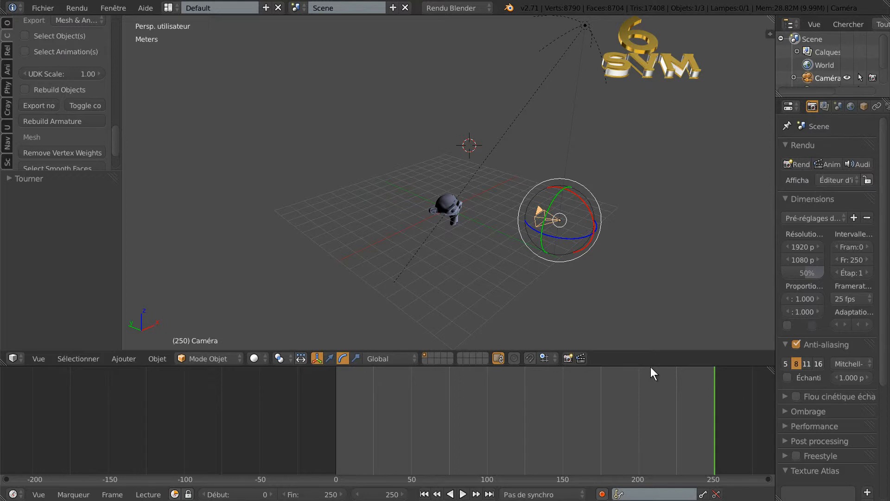
Reduce the timeline's height in favour of the 3D view and slightly adjust the widths of the properties editor and tool shelf
left_click_drag(650, 365, 651, 416)
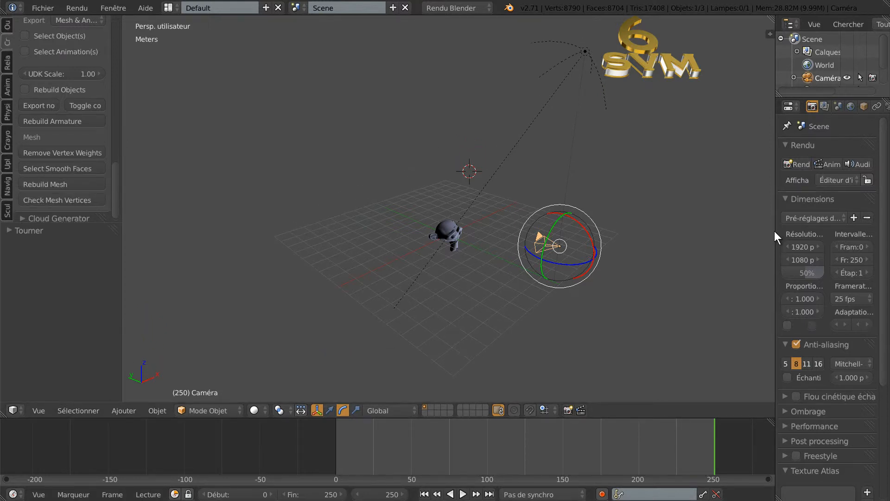
left_click_drag(774, 241, 642, 251)
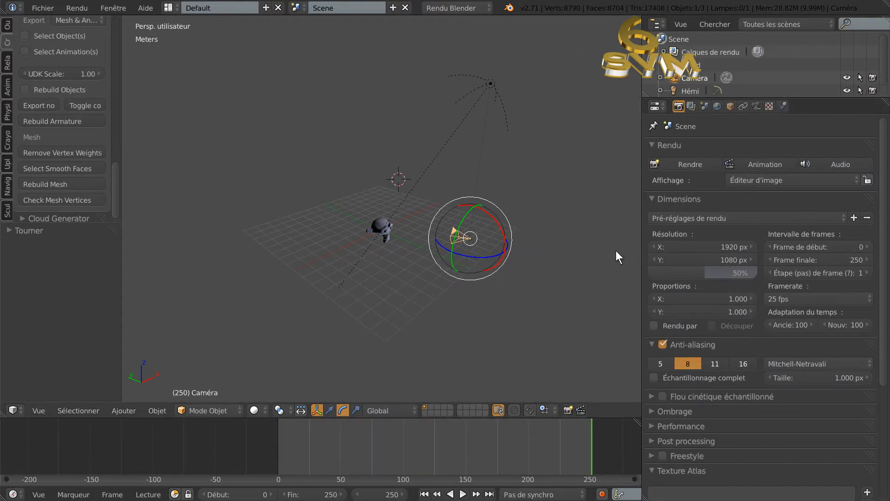
left_click_drag(642, 230, 760, 235)
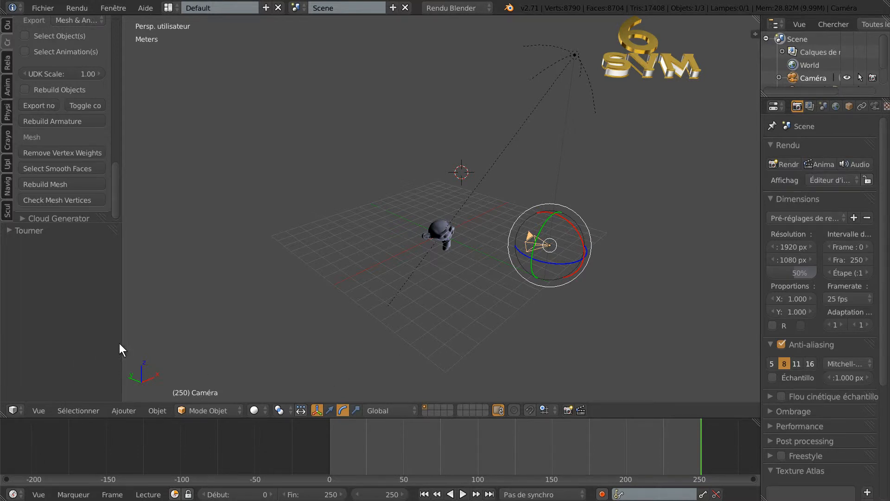
left_click_drag(122, 343, 119, 344)
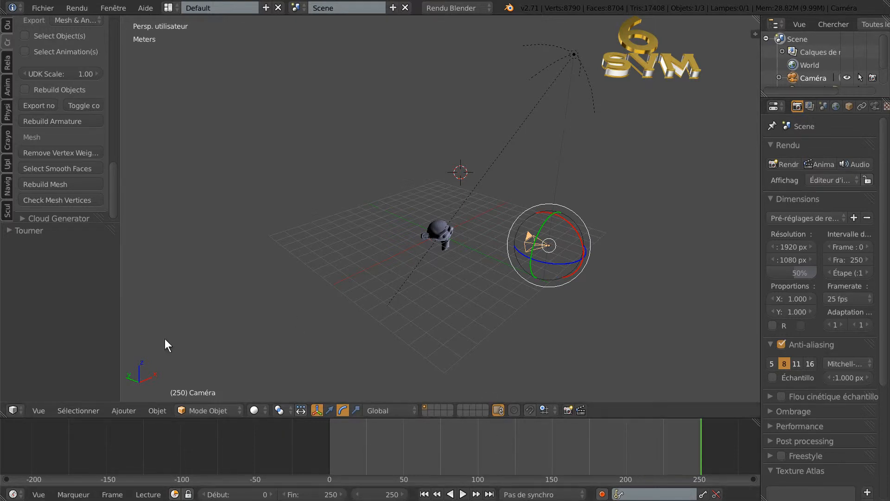
Switch the 3D view area to the Dope Sheet editor, look over its frame range and return to the 3D view
left_click(13, 411)
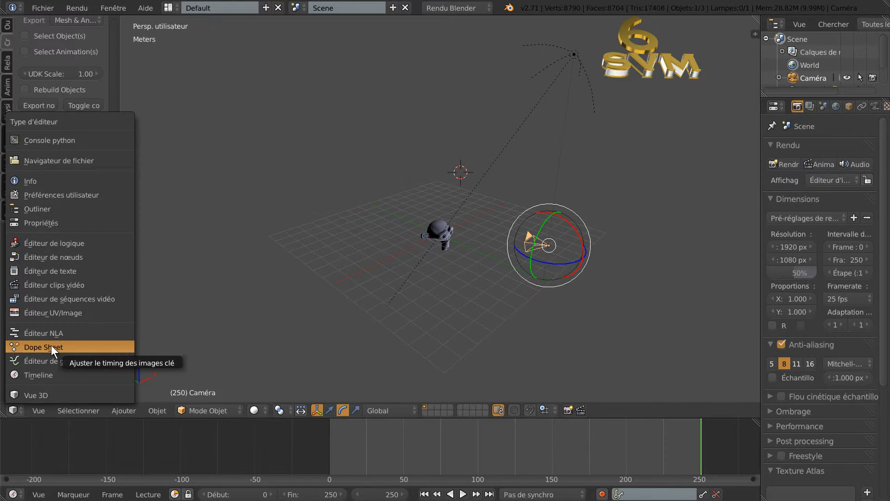
left_click(19, 347)
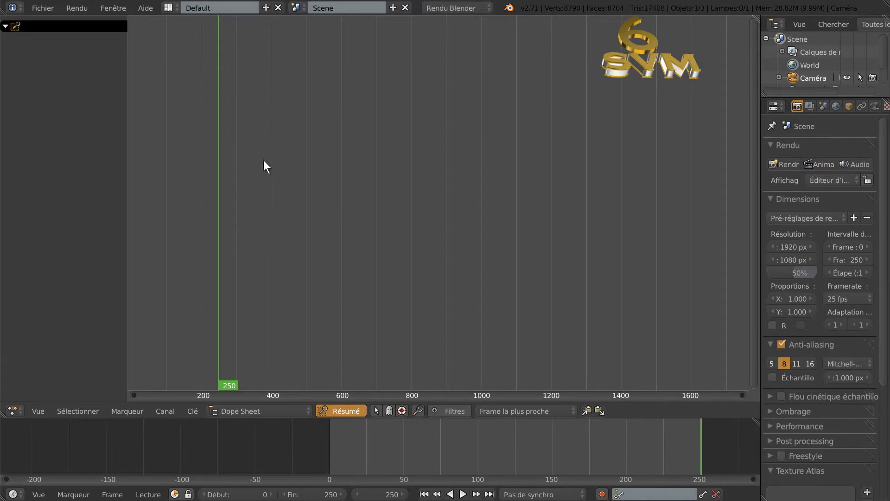
scroll(219, 96, "up", 2)
scroll(234, 96, "down", 7)
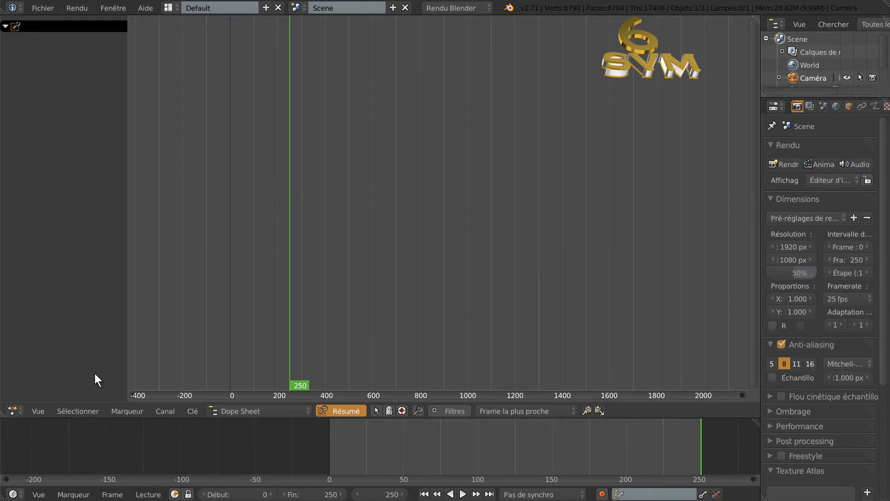
left_click(13, 411)
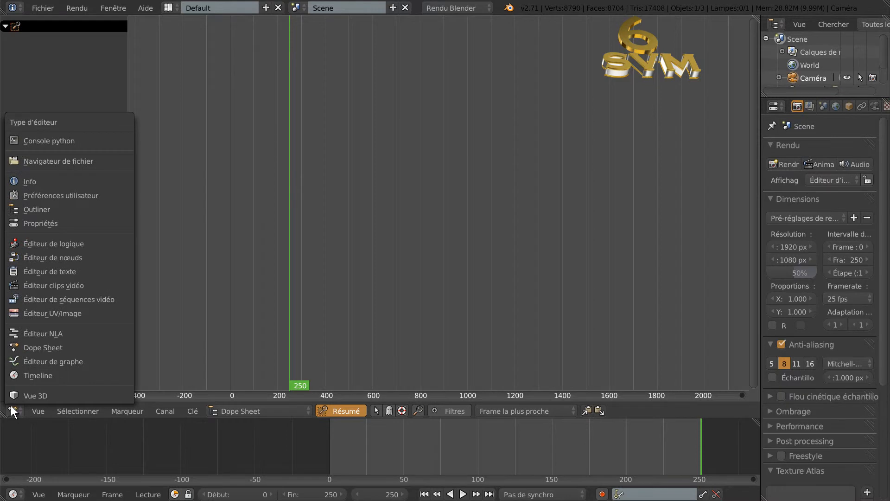
left_click(15, 394)
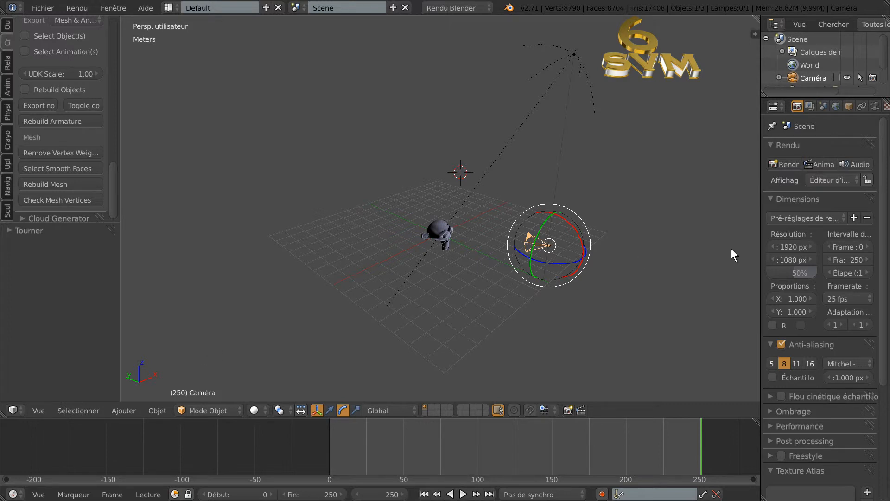
Widen the properties editor and examine the scene's render settings, including the resolution and its percentage scale
left_click_drag(761, 218, 686, 221)
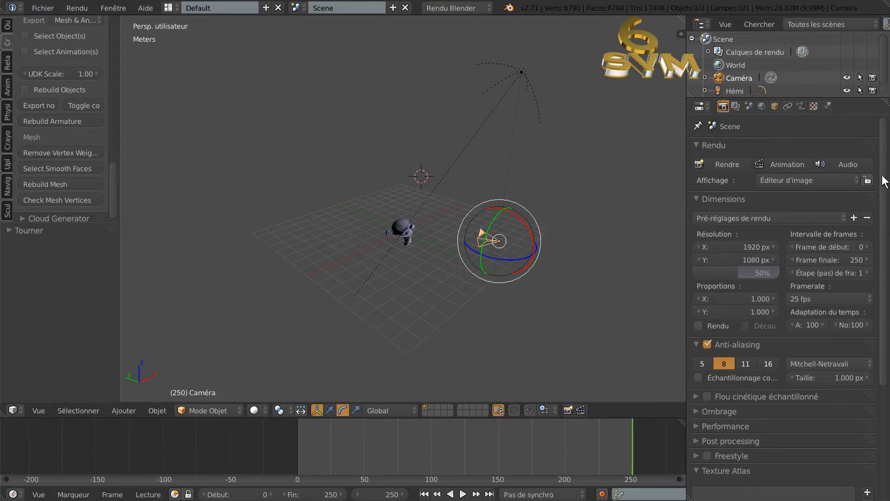
scroll(884, 194, "down", 1)
scroll(885, 185, "up", 1)
scroll(886, 149, "down", 1)
scroll(886, 144, "up", 1)
scroll(883, 156, "down", 2)
scroll(883, 153, "up", 2)
scroll(882, 151, "down", 1)
scroll(883, 155, "up", 1)
scroll(886, 248, "down", 2)
scroll(887, 248, "down", 5)
scroll(886, 241, "up", 7)
mouse_move(884, 238)
left_mouse_down()
mouse_move(884, 258)
mouse_move(884, 231)
left_mouse_up()
left_click_drag(735, 274, 702, 278)
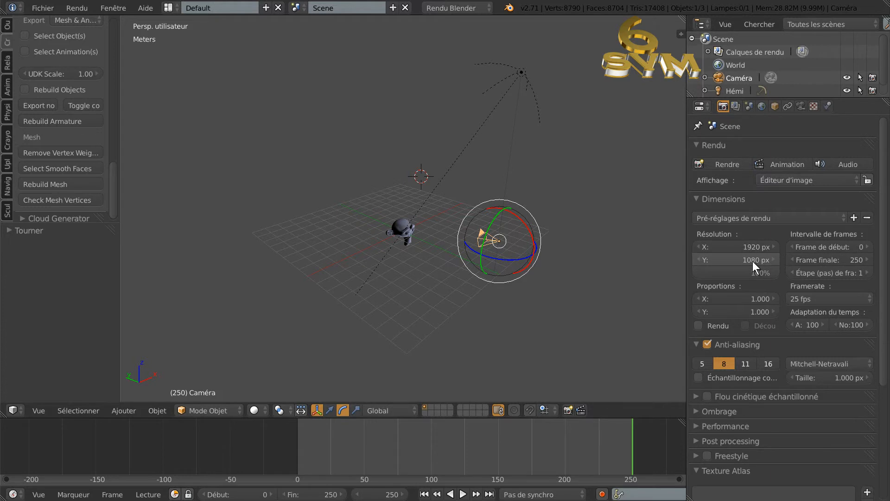
left_click_drag(760, 271, 718, 298)
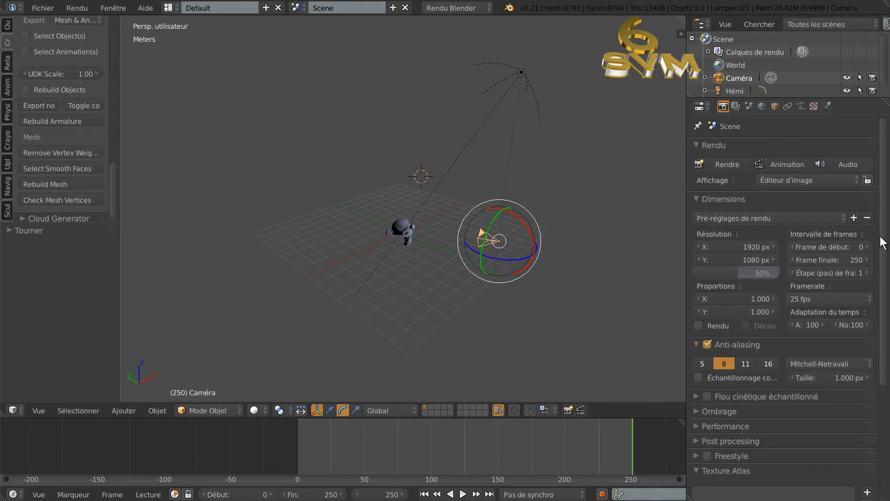
Examine the available framerate presets in the render dimensions and leave the list without choosing one
scroll(883, 243, "down", 1)
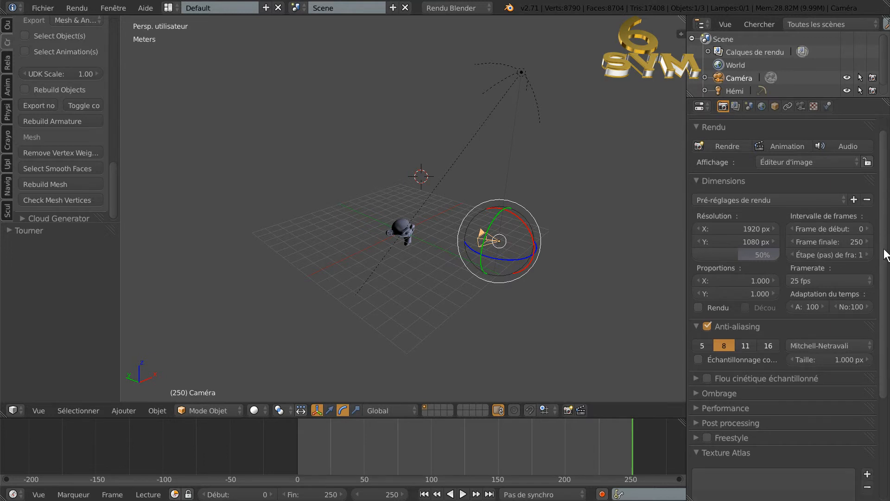
scroll(885, 245, "down", 1)
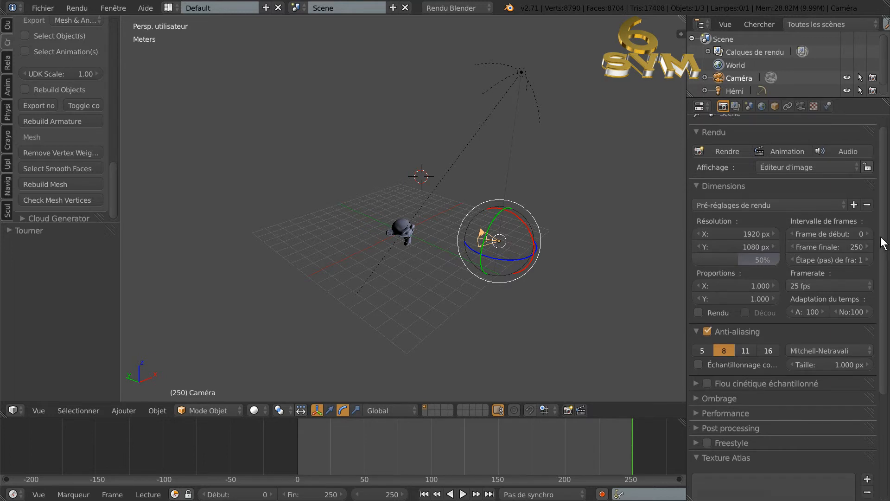
scroll(885, 246, "down", 2)
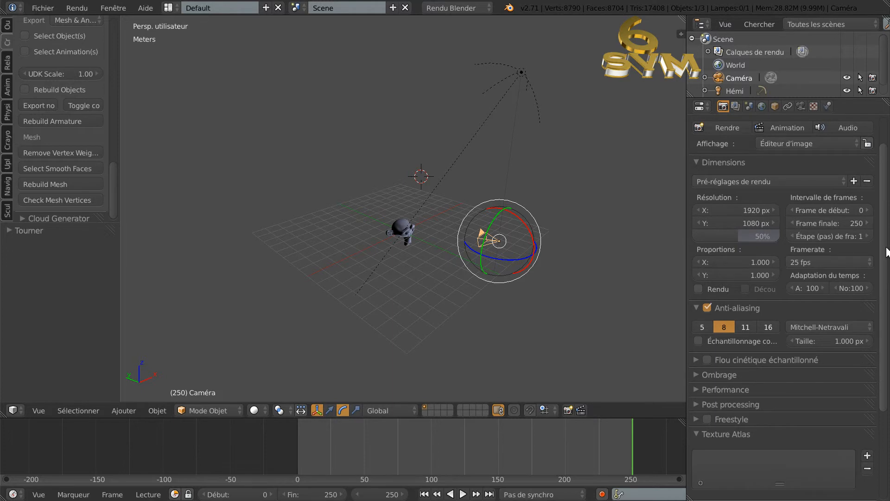
left_click(838, 261)
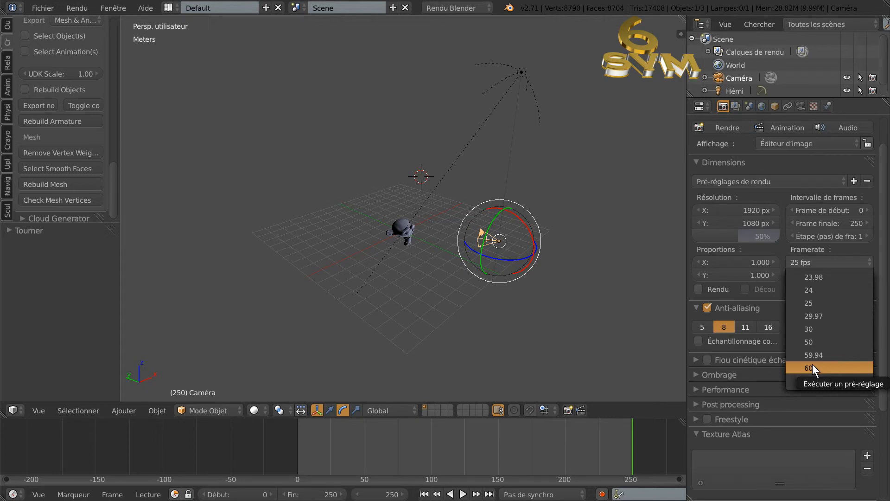
left_click(886, 348)
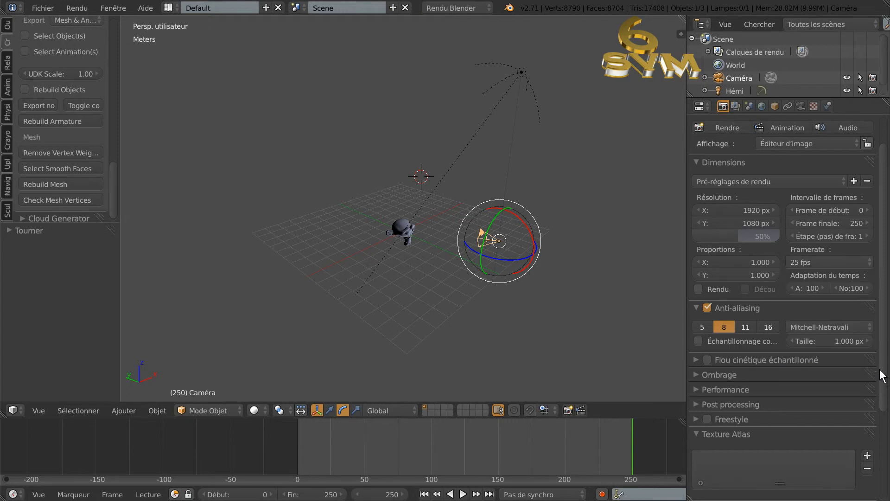
Examine the render output settings, including the image and video formats available in the file format list
scroll(885, 380, "down", 2)
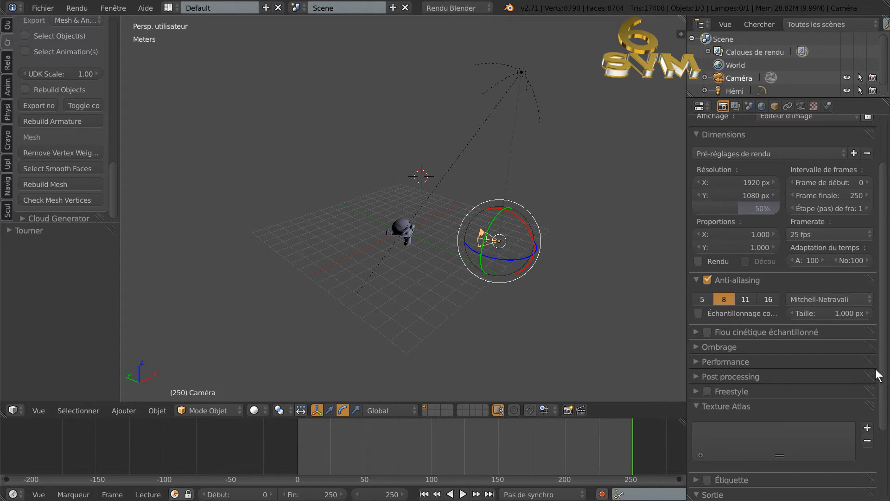
scroll(877, 374, "down", 5)
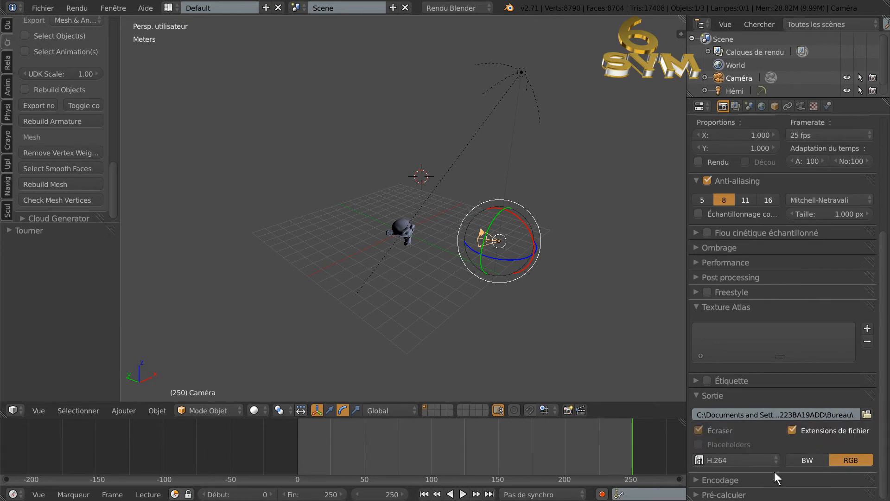
left_click(738, 461)
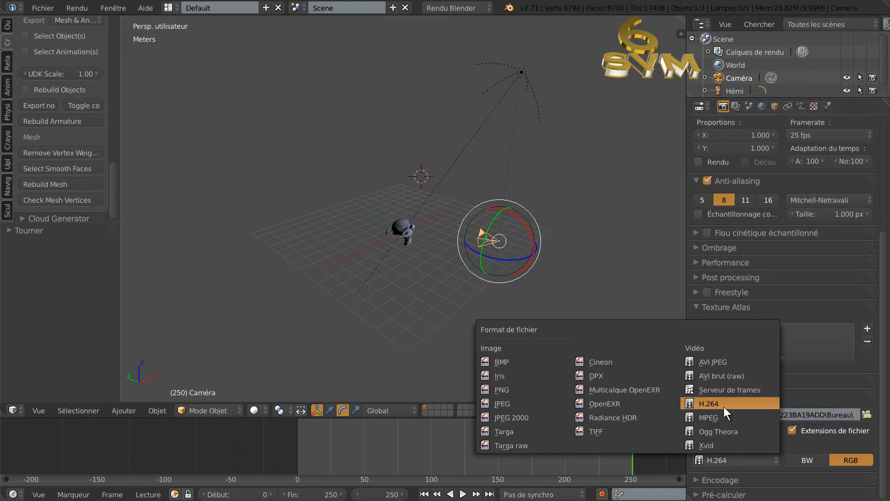
scroll(883, 274, "up", 5)
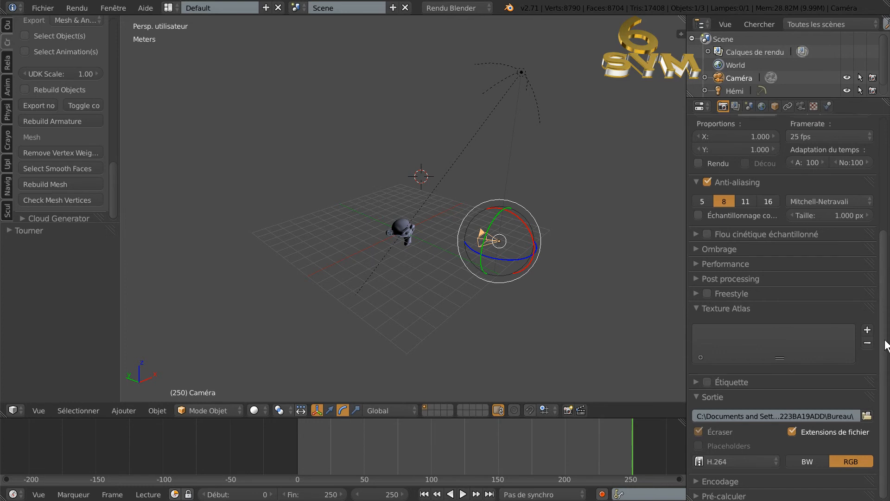
scroll(883, 273, "up", 3)
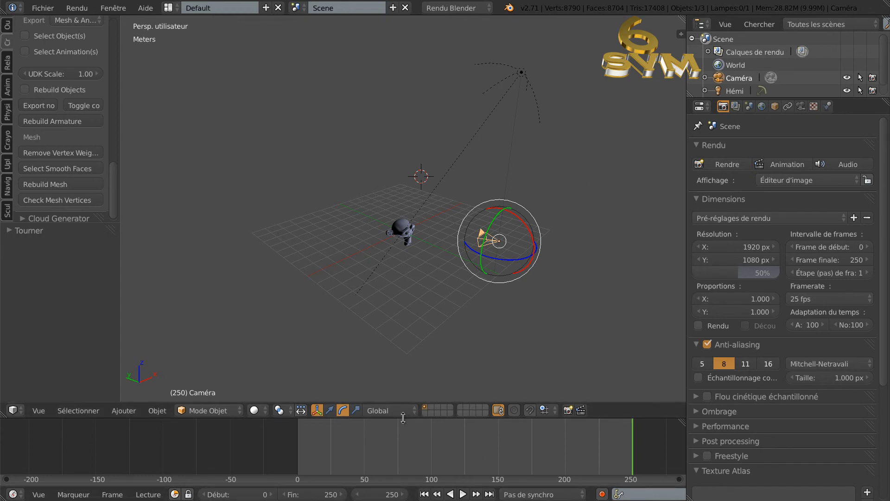
Increase the timeline's height at the expense of the 3D view and return to the output section of the render settings
left_click_drag(403, 418, 413, 356)
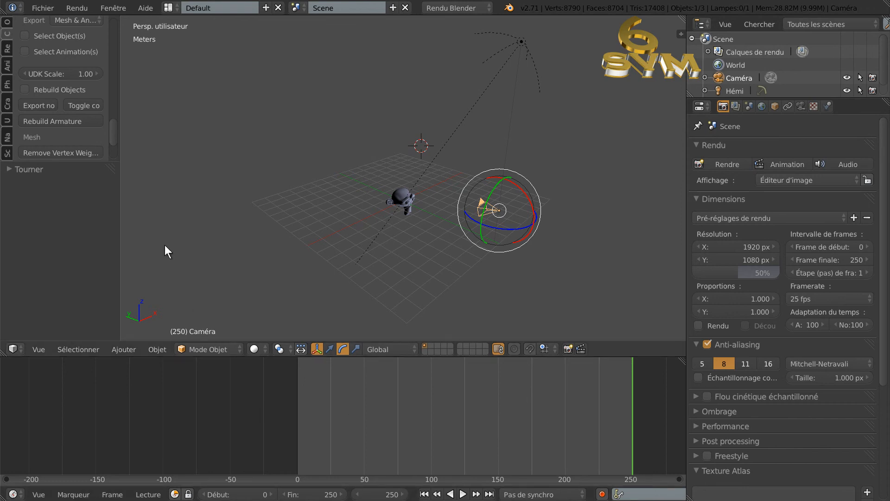
left_click(12, 351)
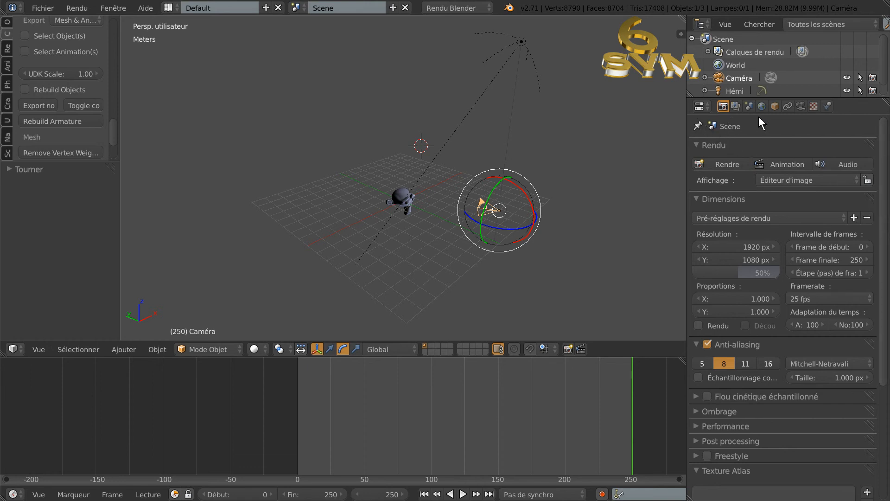
left_click_drag(884, 151, 884, 289)
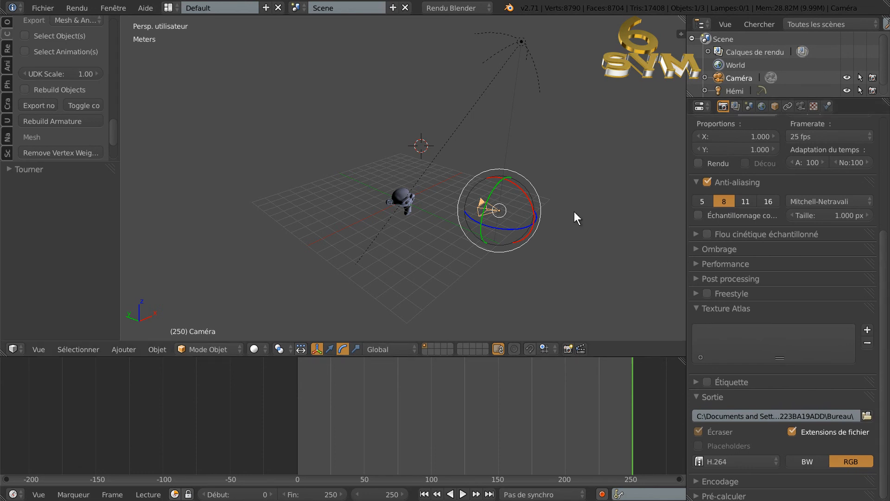